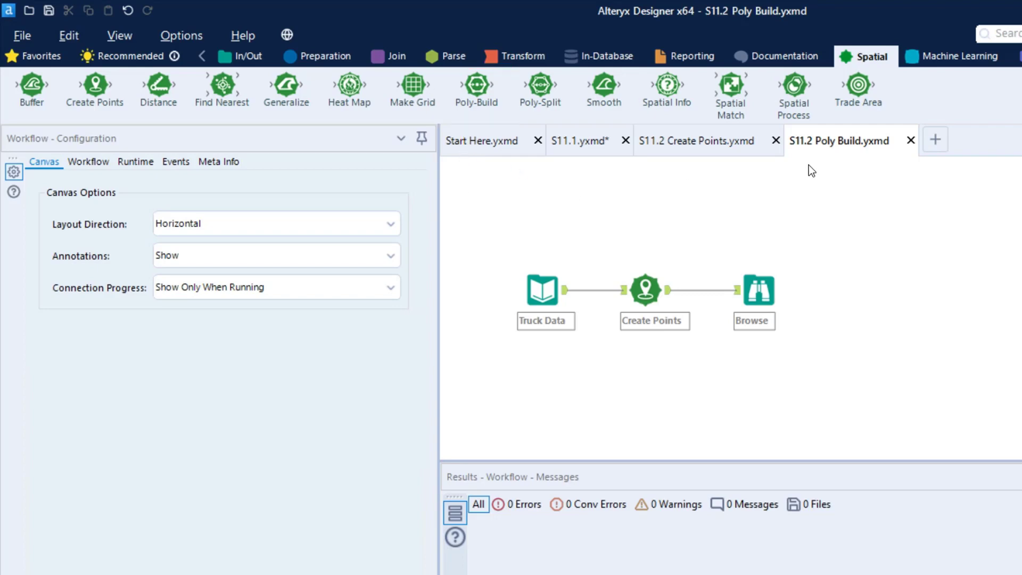
Review the S11.2 Poly Build workflow, checking the Truck Data input's source and the annotations on the Truck Data and Create Points tools
left_click(706, 150)
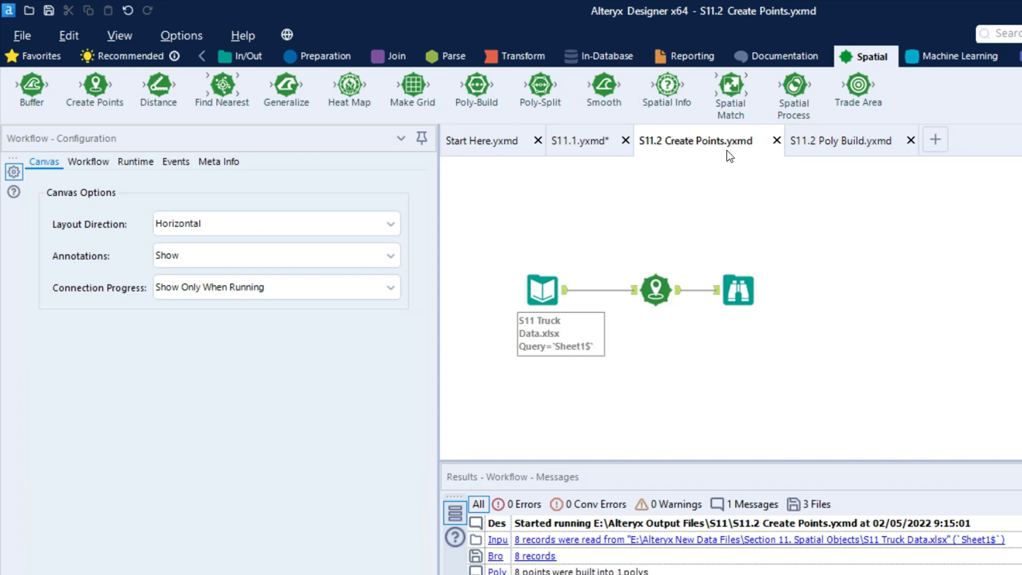
left_click(832, 142)
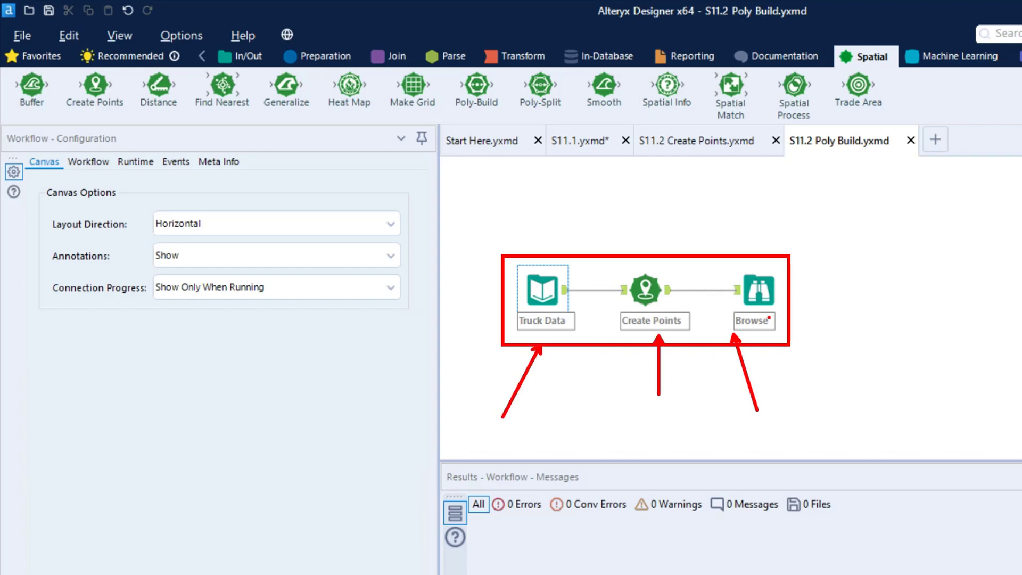
left_click(556, 291)
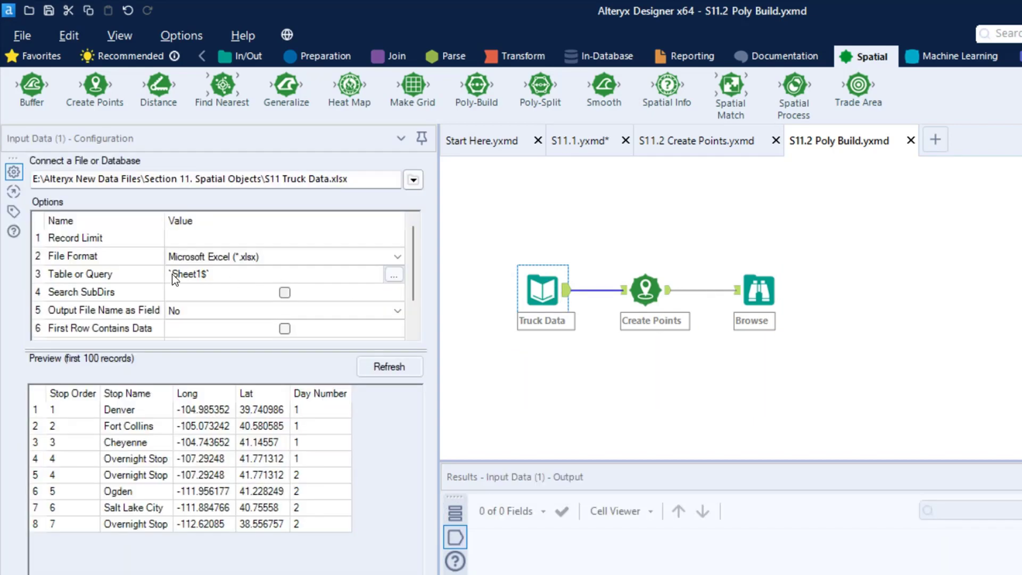
left_click(12, 212)
left_click_drag(100, 349, 18, 321)
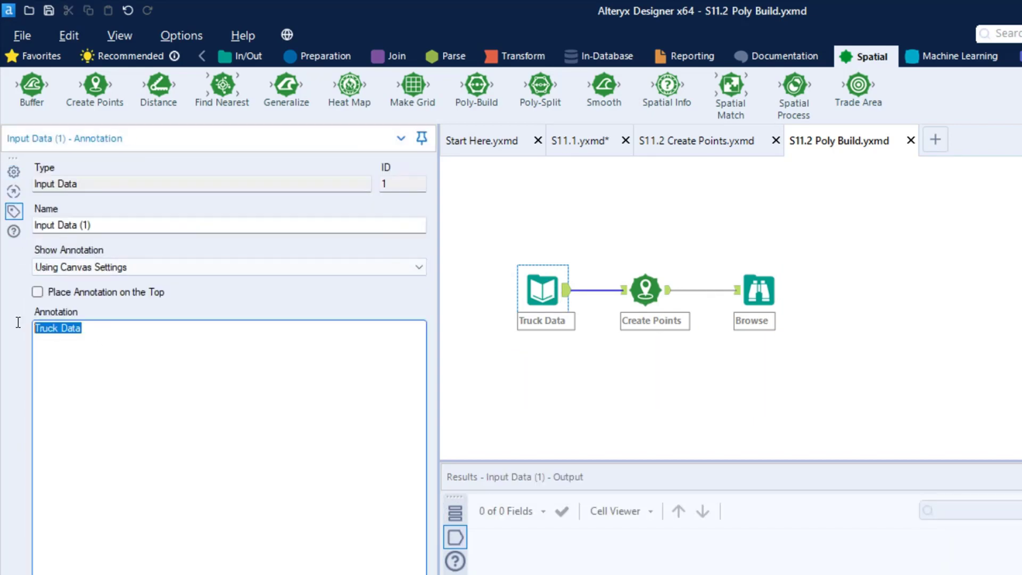
left_click(647, 291)
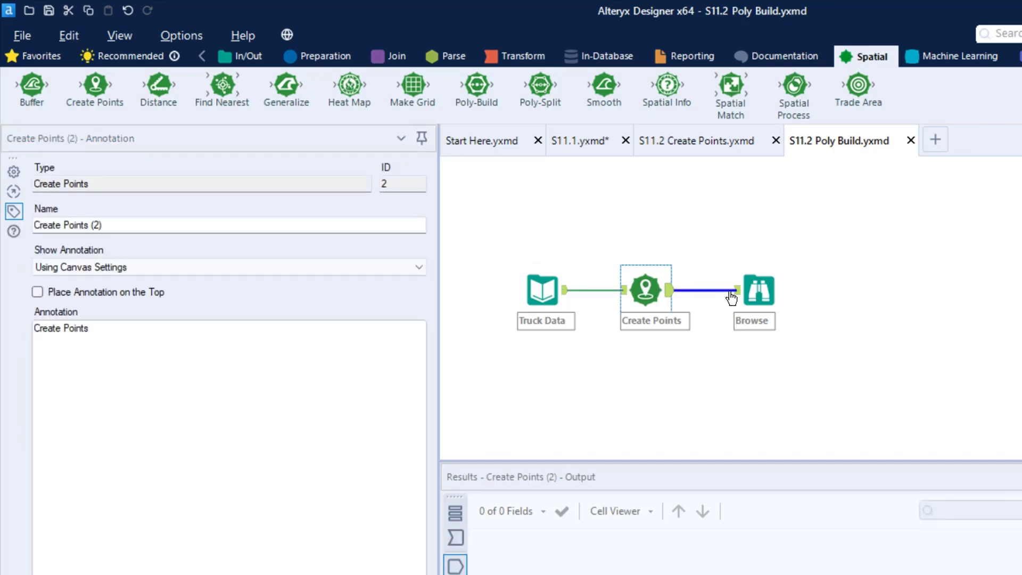
Show the truck stop points on the map of the Browse tool that follows Create Points
left_click(752, 291)
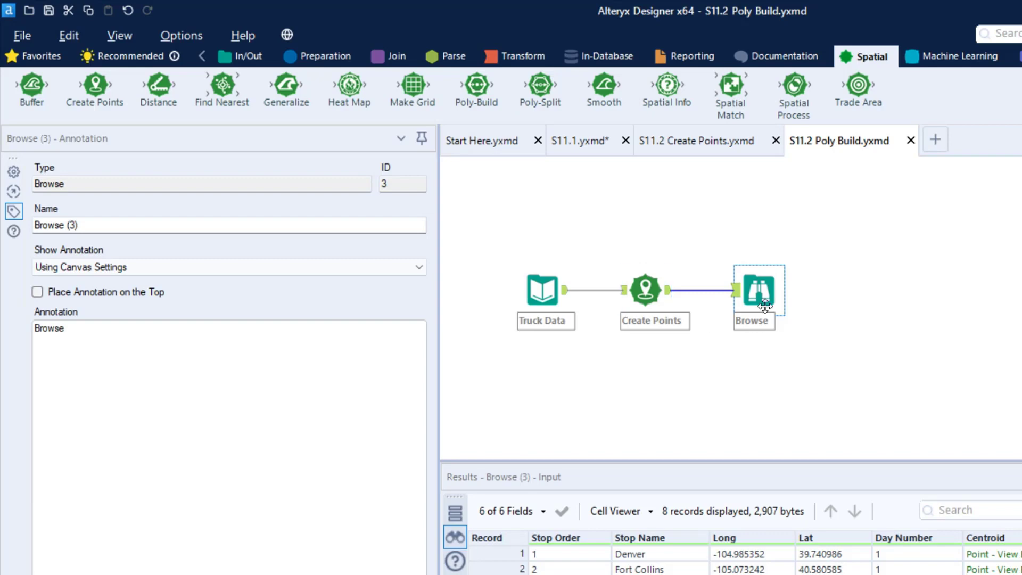
left_click(14, 172)
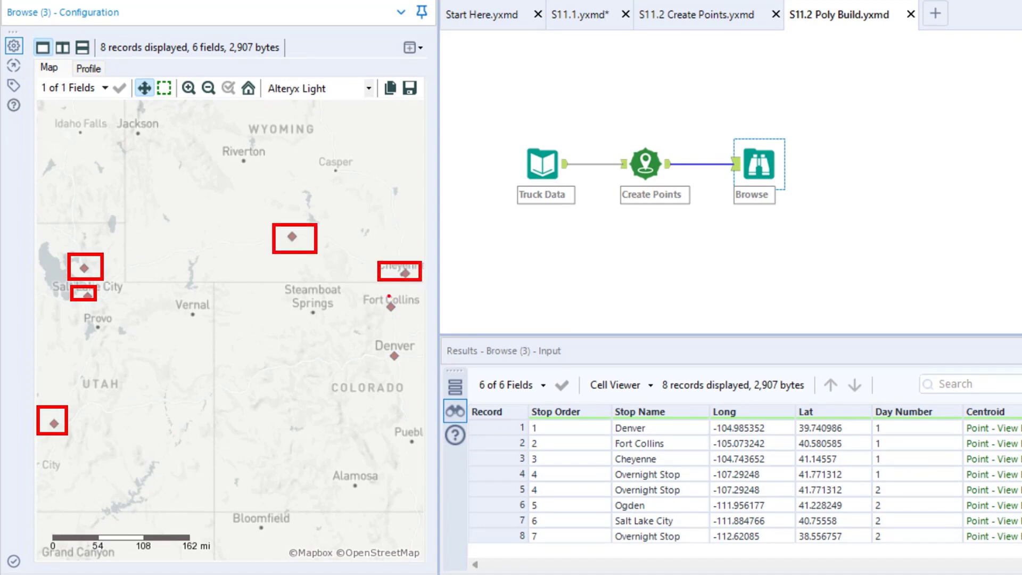
mouse_move(52, 424)
left_mouse_down()
mouse_move(89, 305)
mouse_move(196, 248)
mouse_move(297, 232)
mouse_move(393, 260)
mouse_move(399, 347)
mouse_move(46, 420)
left_mouse_up()
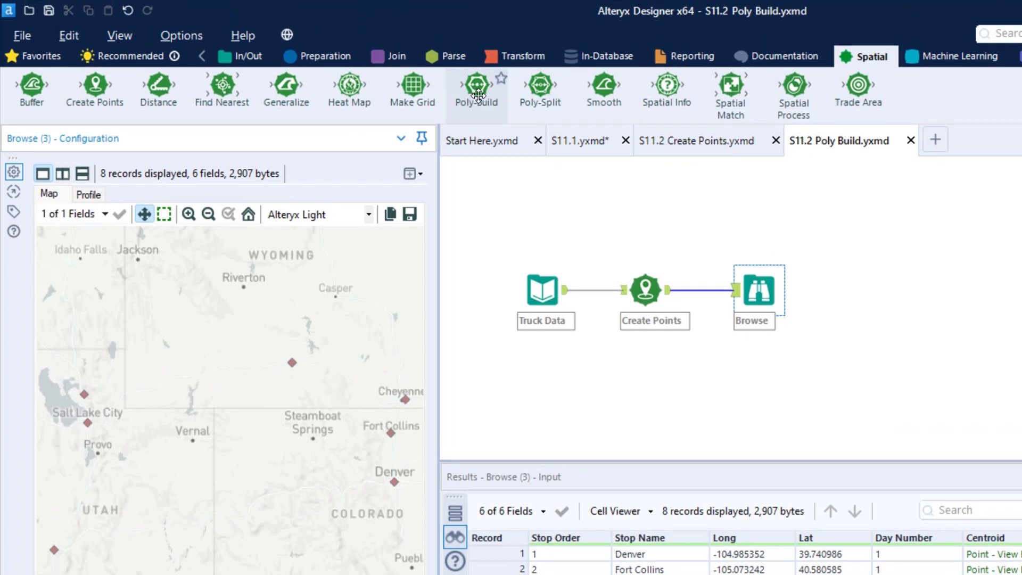
Add a Poly-Build tool connected to the Create Points output, above the existing Browse, and add a Browse after it
left_click_drag(478, 95, 707, 229)
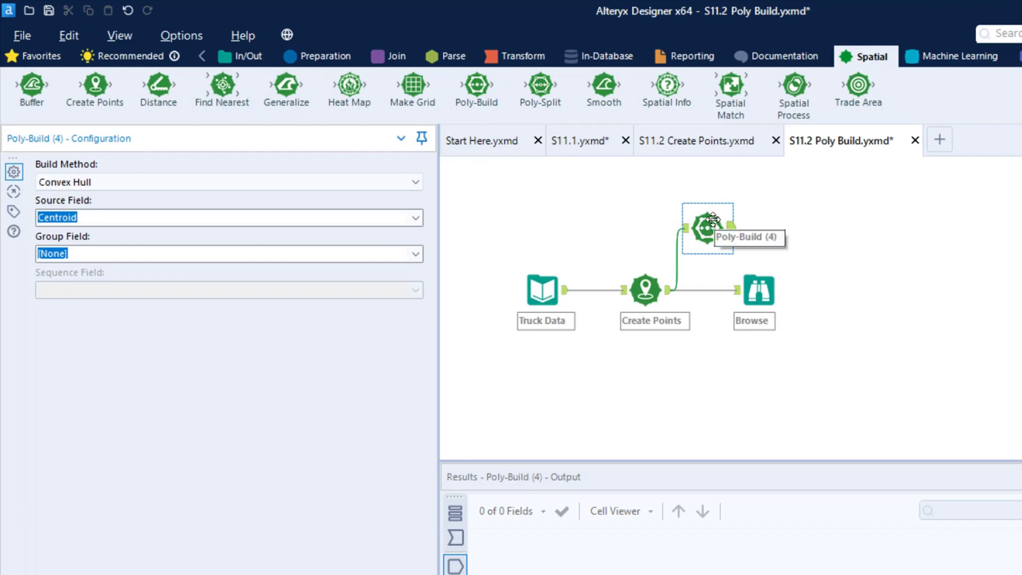
right_click(713, 219)
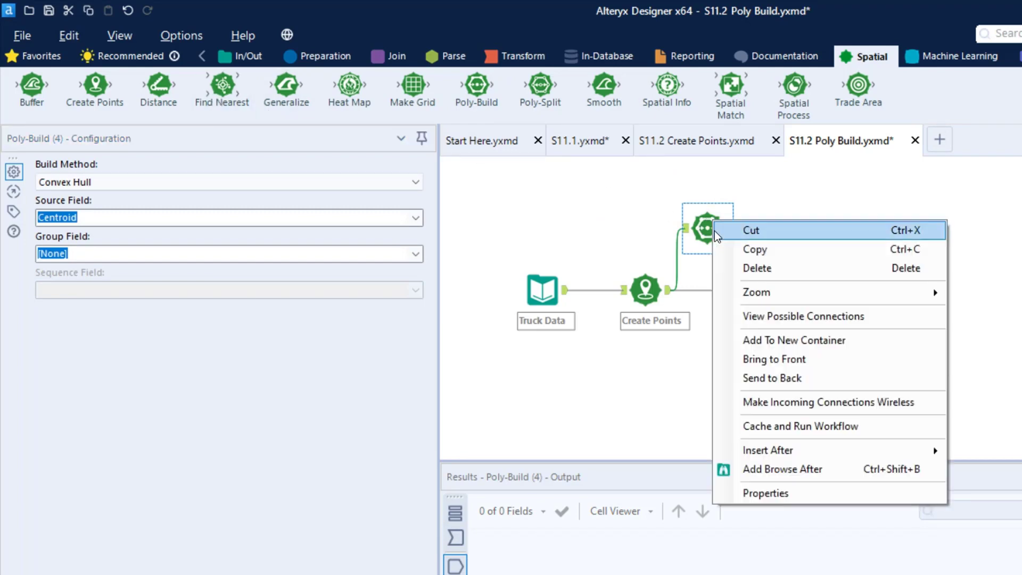
left_click(793, 470)
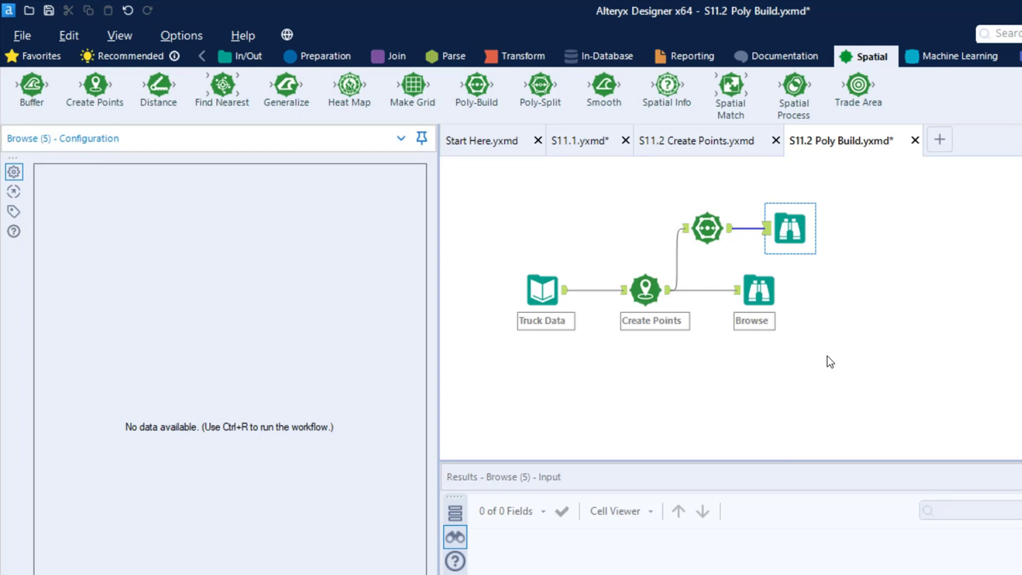
Run the workflow and view the Poly-Build result in its Browse tool
scroll(826, 356, "up", 1)
left_click_drag(901, 352, 603, 208)
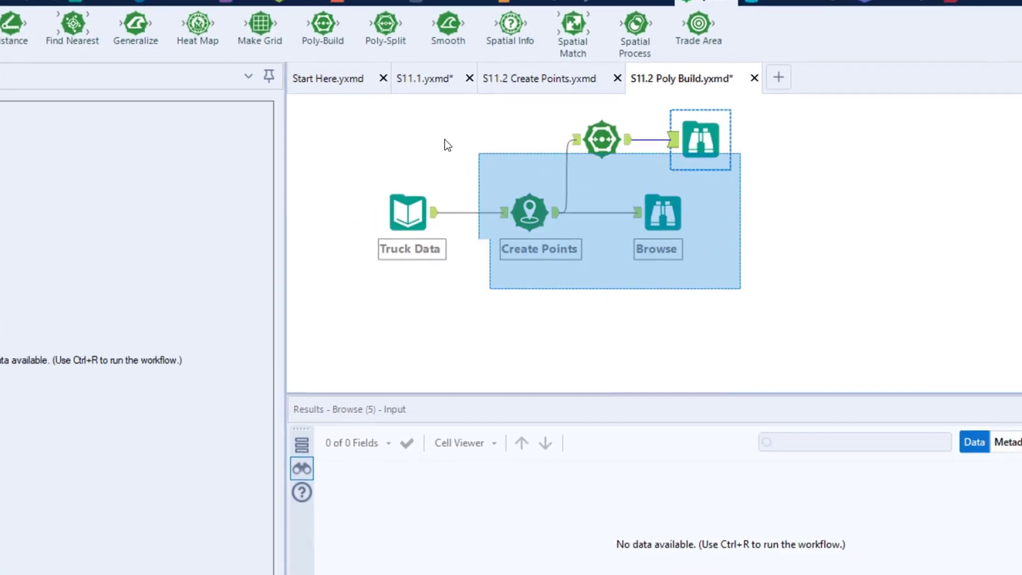
left_click_drag(445, 144, 444, 144)
left_click(982, 31)
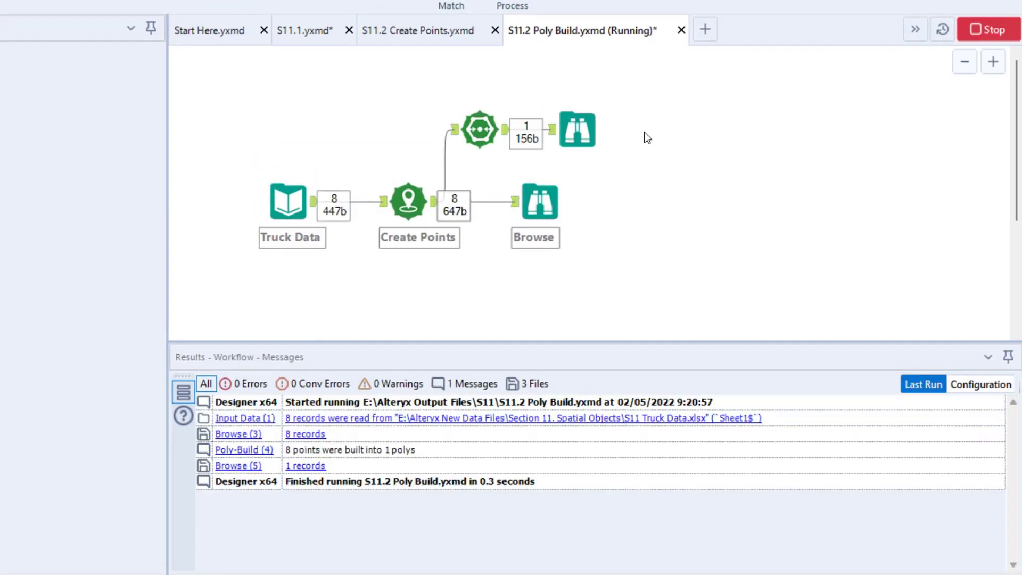
left_click(577, 126)
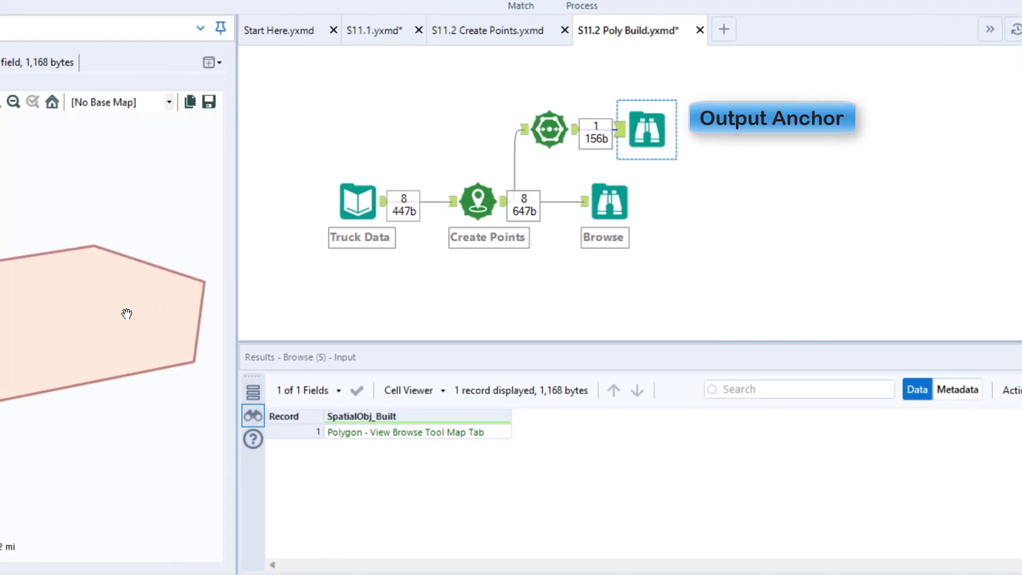
Examine the outline of the built polygon on the map and its SpatialObj_Built record in the results
mouse_move(56, 430)
left_mouse_down()
mouse_move(75, 338)
mouse_move(181, 261)
mouse_move(303, 248)
mouse_move(401, 298)
mouse_move(377, 369)
mouse_move(62, 411)
left_mouse_up()
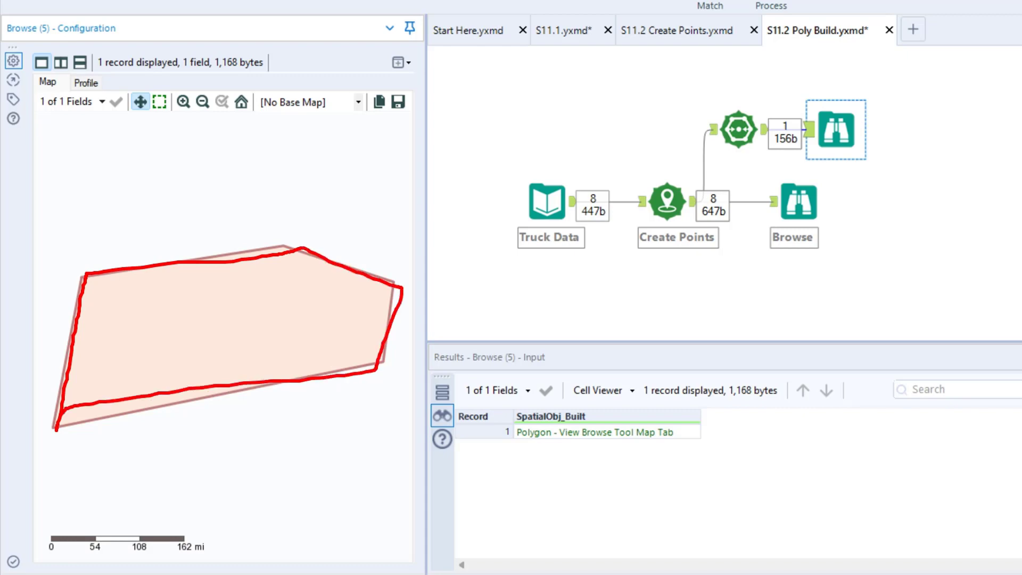
key("Escape")
key("ctrl+2")
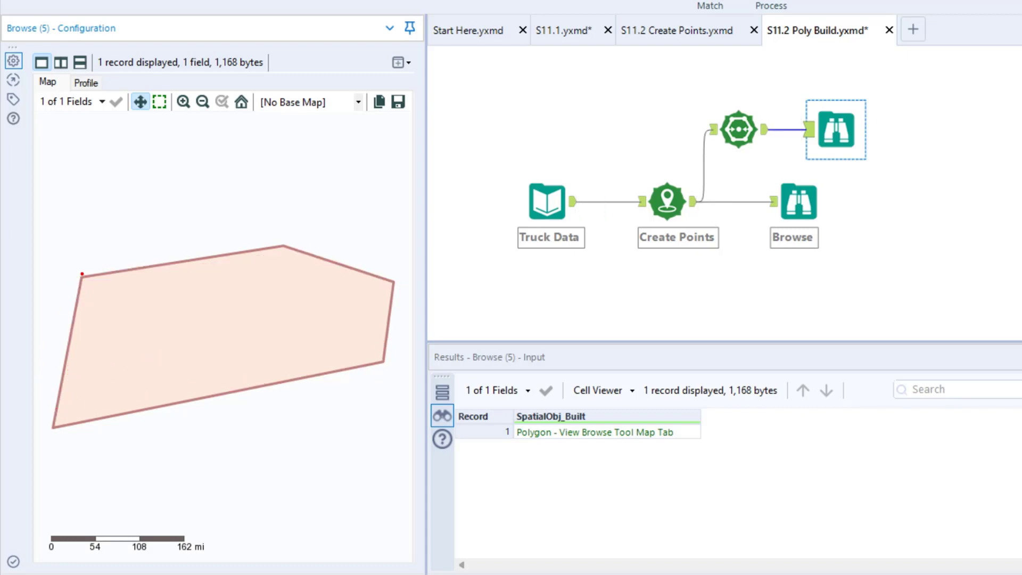
mouse_move(82, 274)
left_mouse_down()
mouse_move(49, 433)
mouse_move(367, 365)
mouse_move(387, 283)
mouse_move(287, 259)
mouse_move(74, 281)
left_mouse_up()
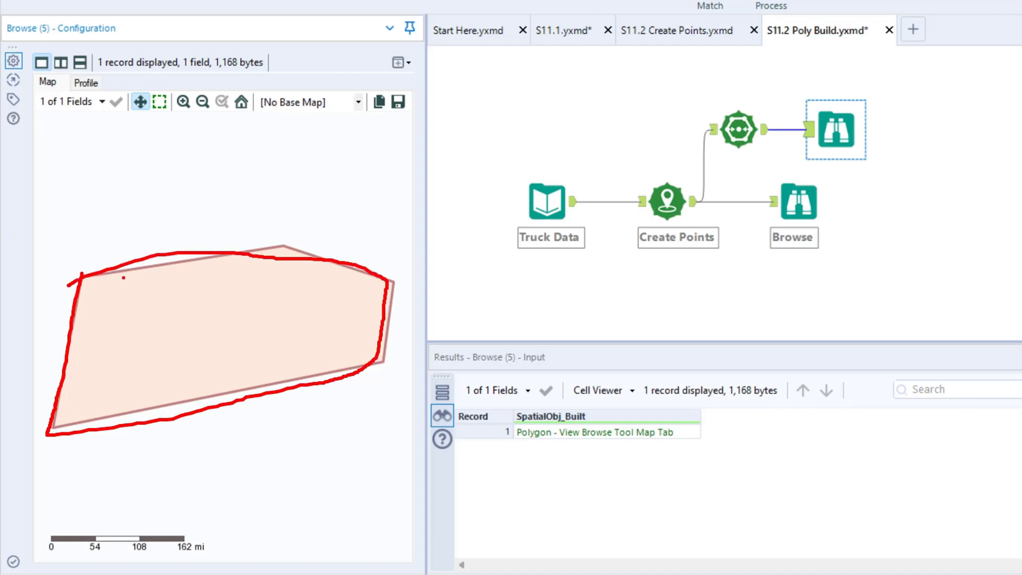
key("Escape")
key("ctrl+2")
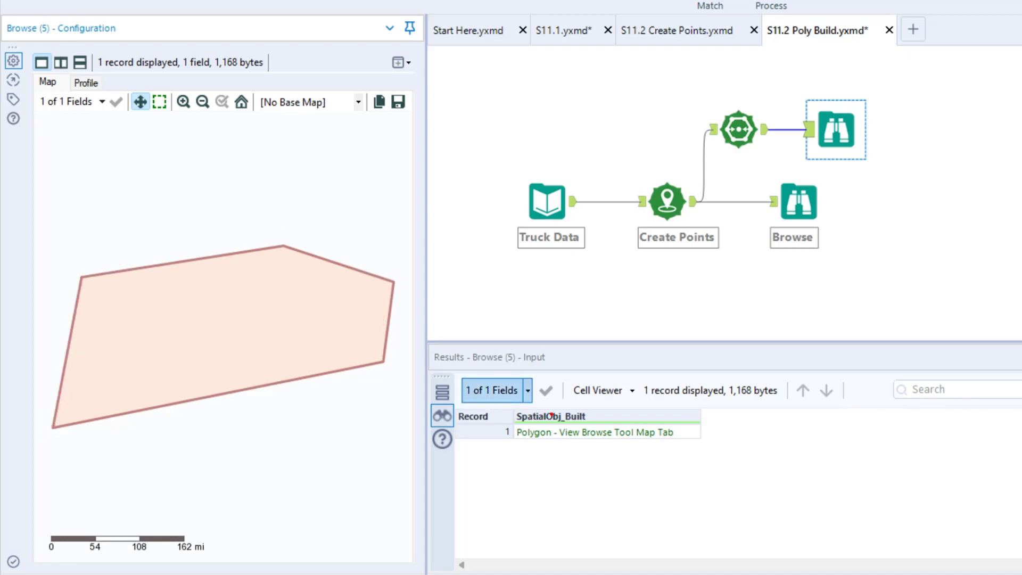
mouse_move(514, 409)
left_mouse_down()
mouse_move(629, 447)
mouse_move(700, 445)
left_mouse_up()
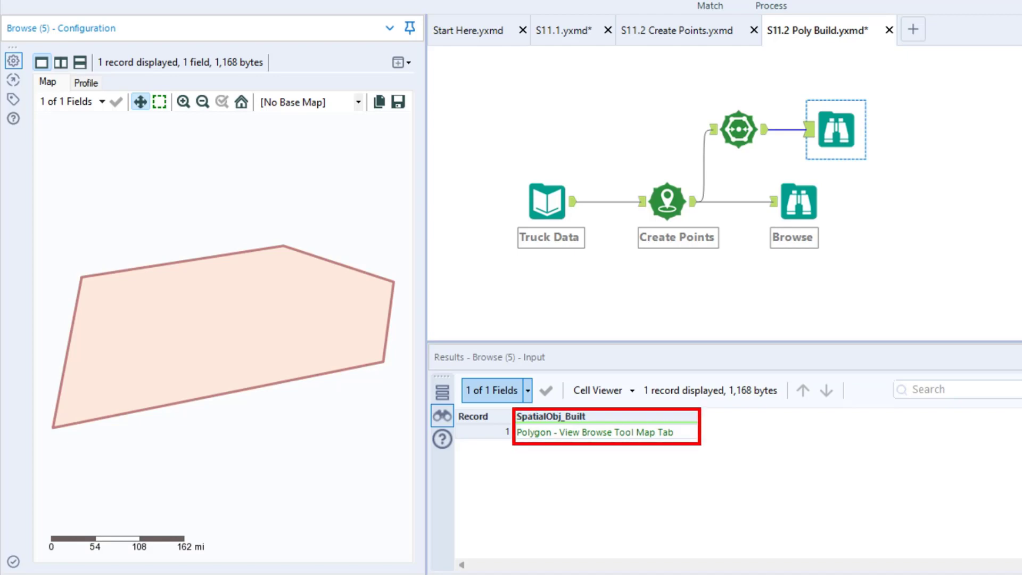
key("Escape")
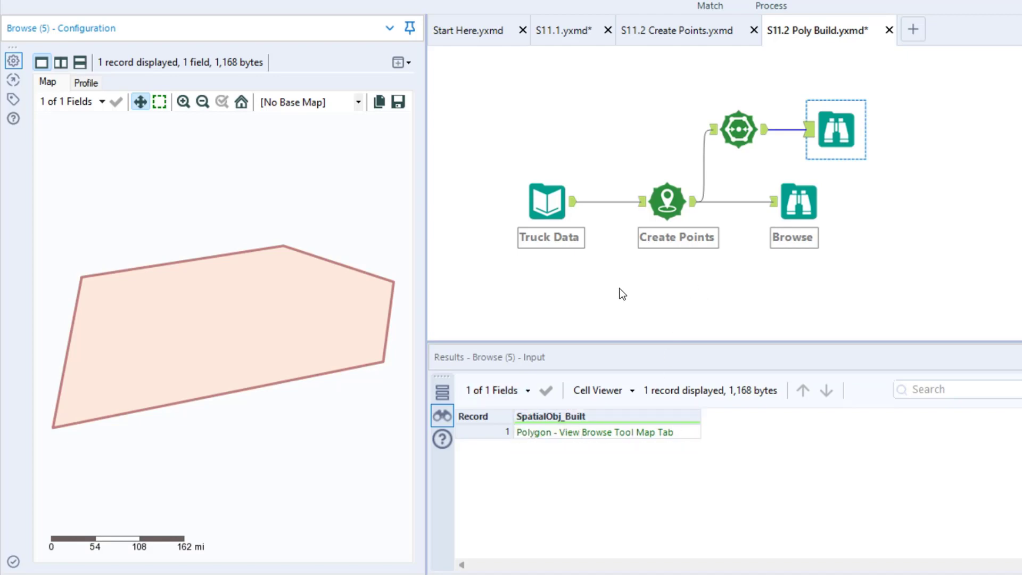
Set the polygon map's base map to Alteryx Light and compare the polygon with the Create Points output
left_click(352, 103)
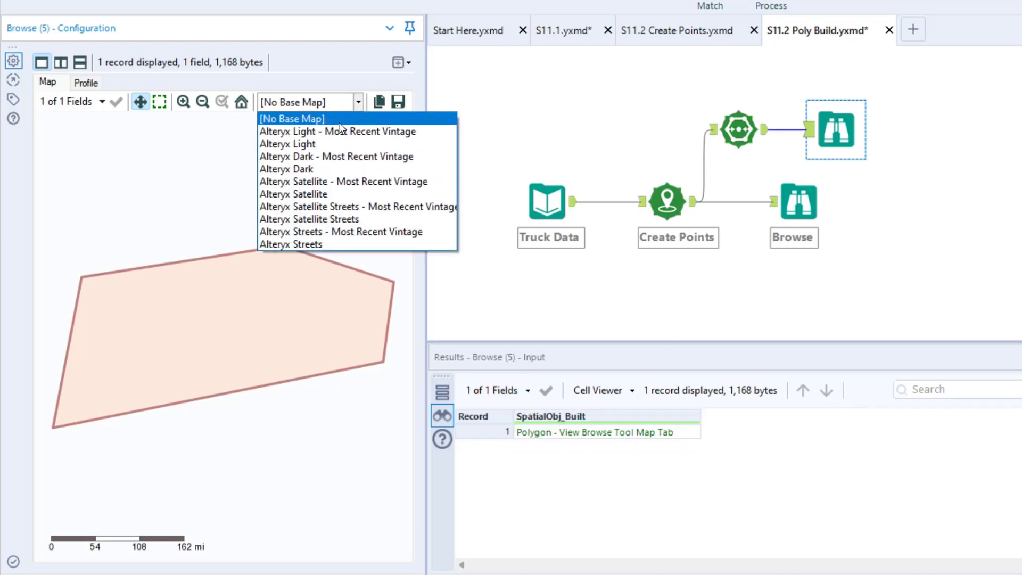
left_click(306, 144)
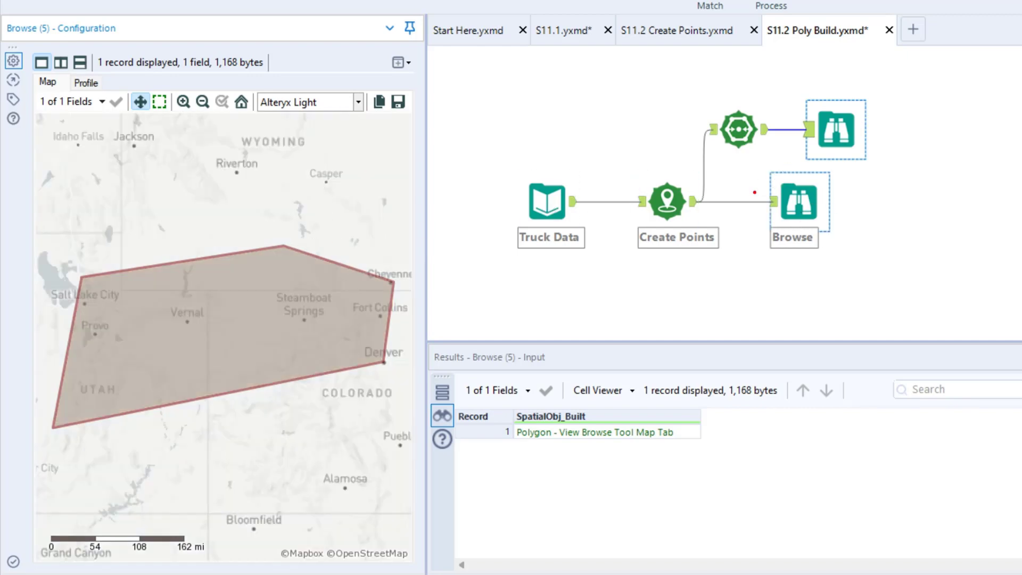
left_click(794, 198)
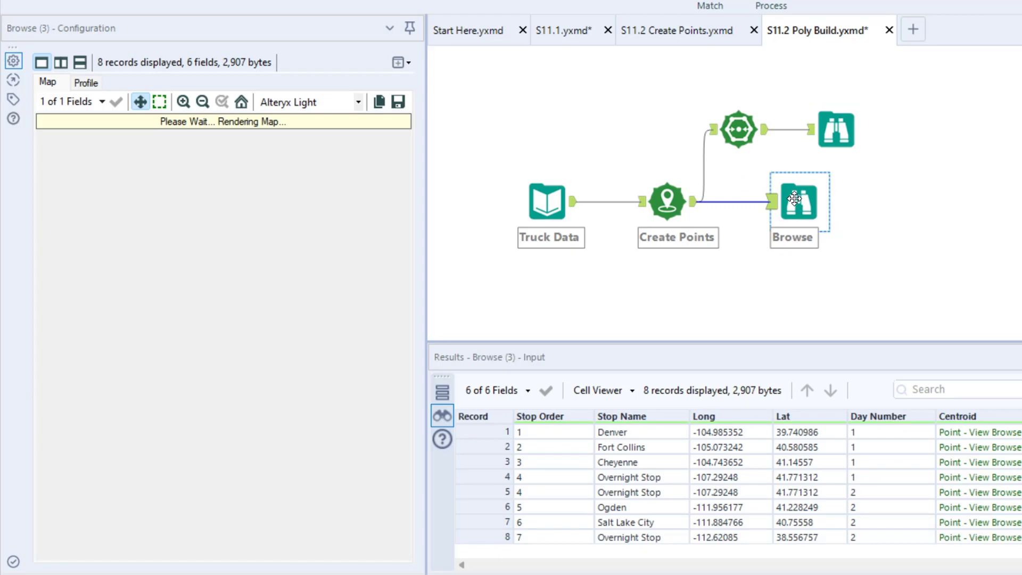
left_click(835, 130)
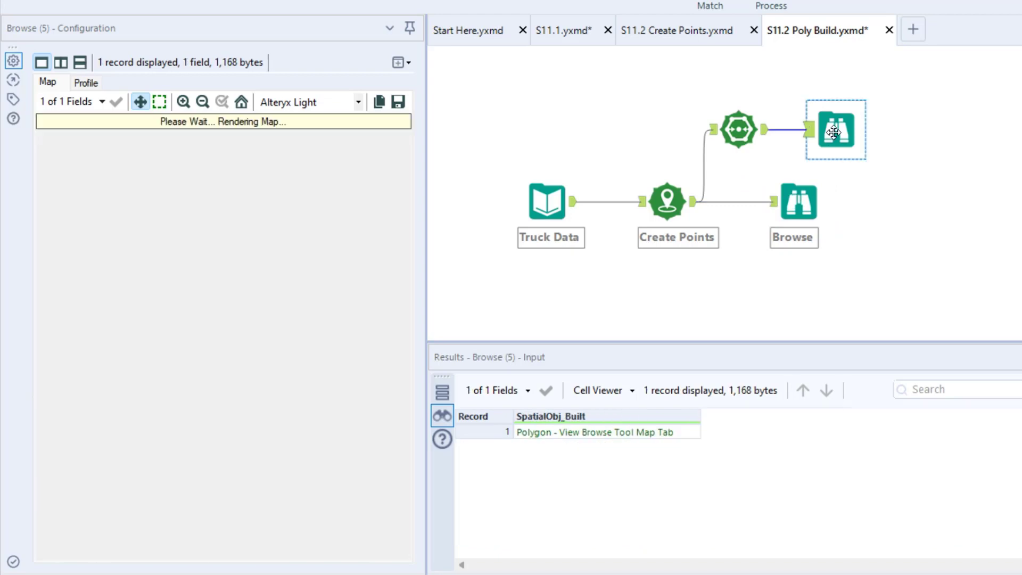
left_click_drag(123, 345, 216, 289)
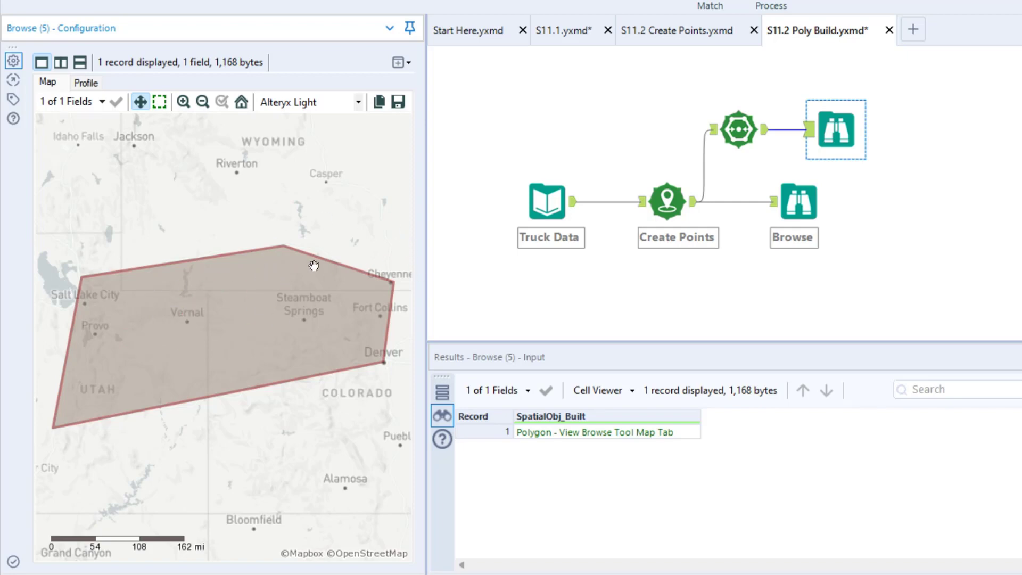
Set the Poly-Build tool's build method to Sequence Polygon
left_click(740, 150)
left_click(740, 150)
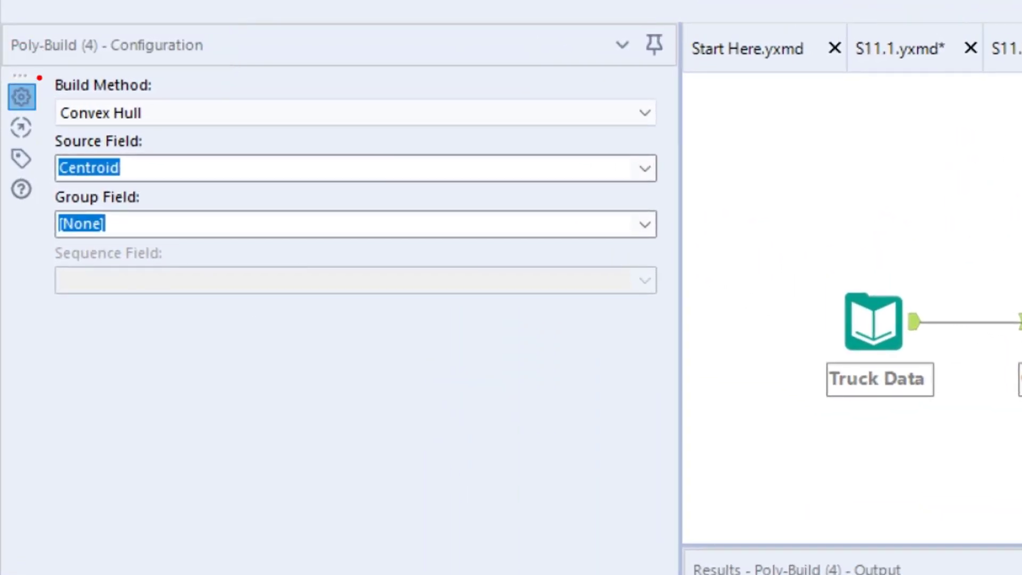
left_click(148, 122)
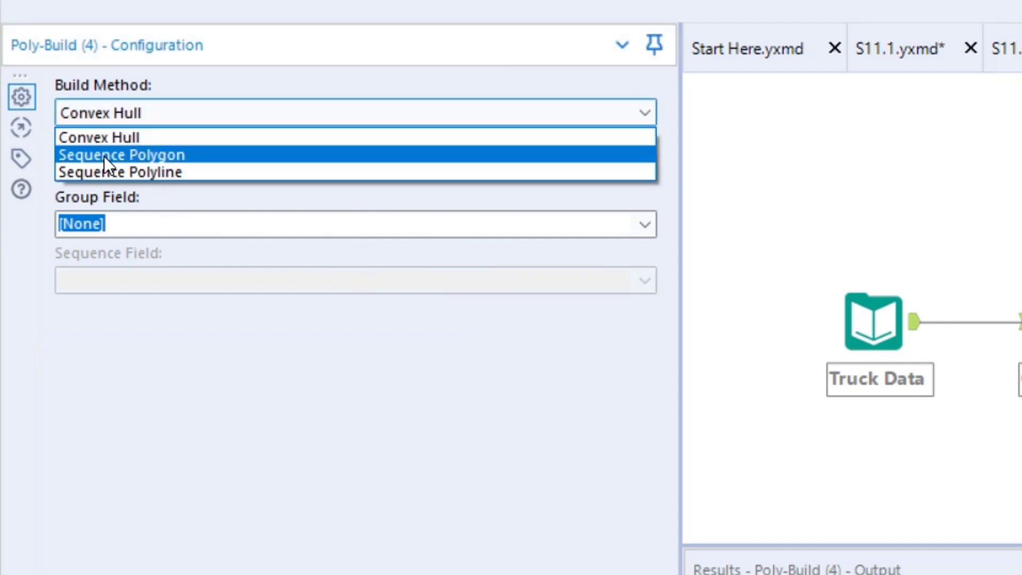
left_click(125, 154)
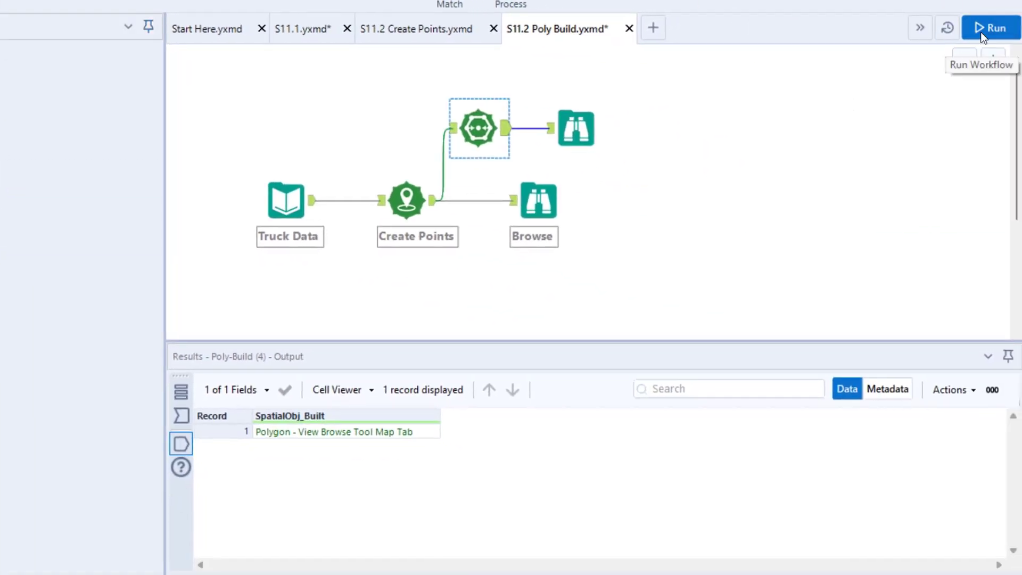
Run the workflow again and inspect the sequence polygon's outline in the Browse tool after Poly-Build
left_click(989, 28)
left_click(573, 125)
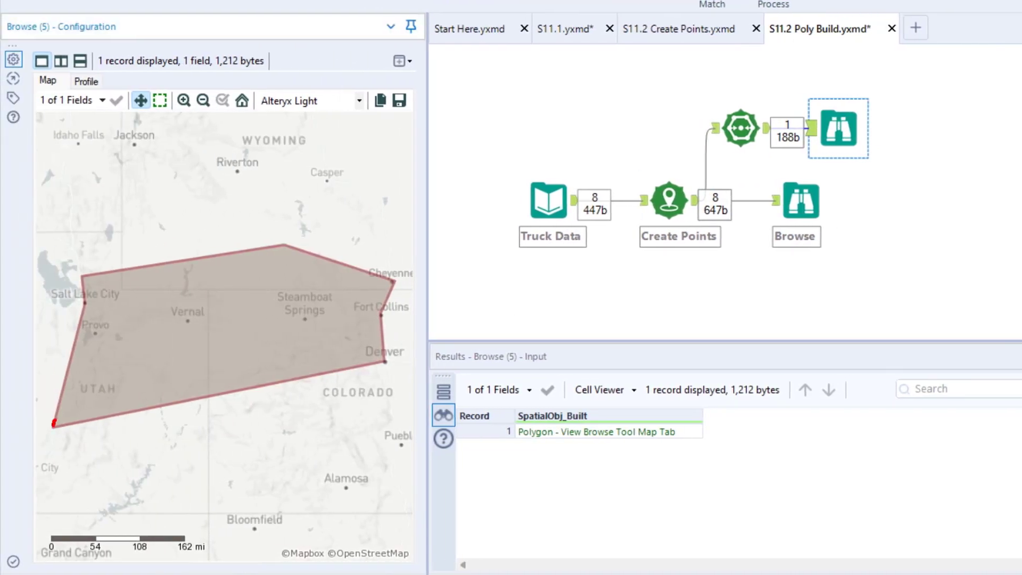
left_click_drag(55, 422, 76, 351)
left_click_drag(79, 285, 297, 254)
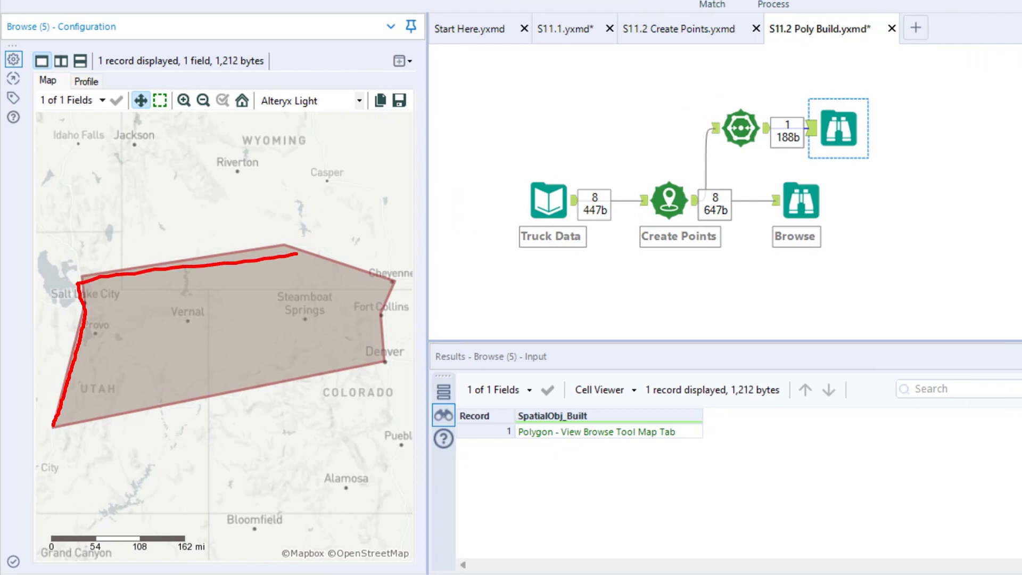
key("Escape")
Move all the workflow's tools lower on the canvas to free space above them
left_click_drag(916, 291, 493, 81)
left_click_drag(748, 124, 748, 184)
key("ctrl+r")
Duplicate the Poly-Build tool with its Browse above the originals and connect the Create Points output to the copied Poly-Build
left_click_drag(896, 217, 681, 157)
right_click(747, 183)
left_click(791, 213)
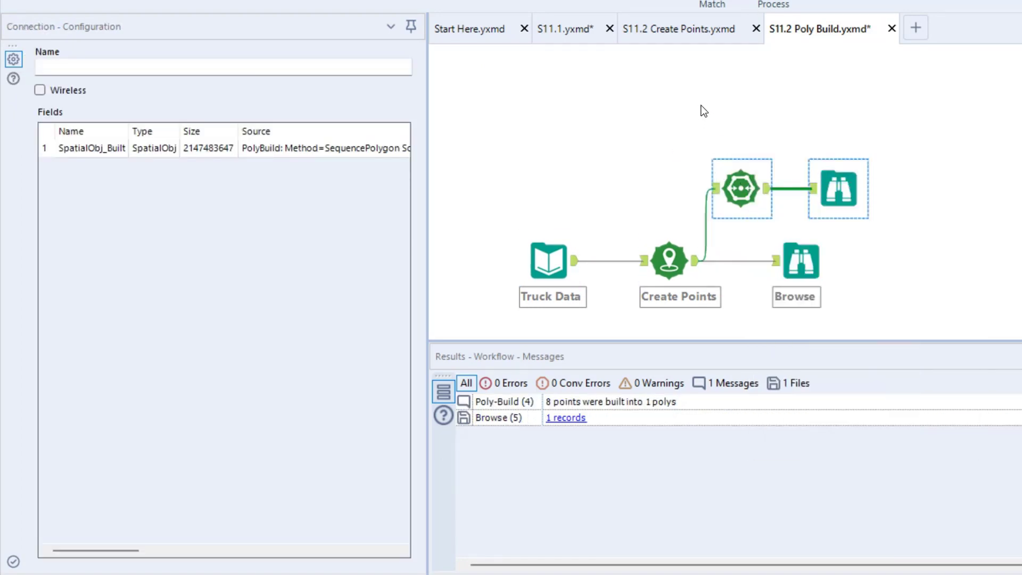
right_click(740, 104)
left_click(775, 103)
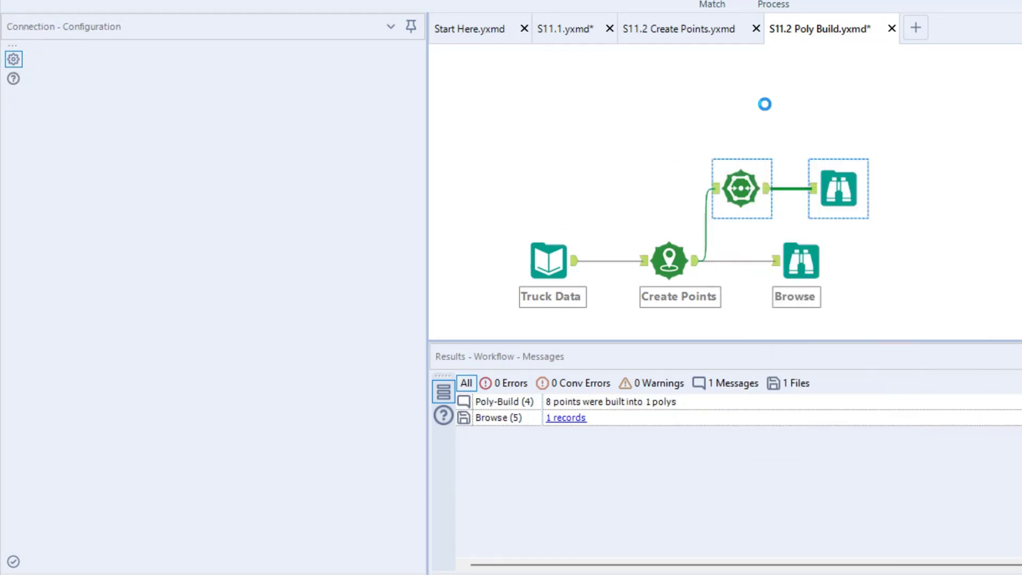
left_click_drag(695, 260, 717, 132)
Annotate the original, lower Poly-Build tool as "Sequence Polygon"
left_click(740, 188)
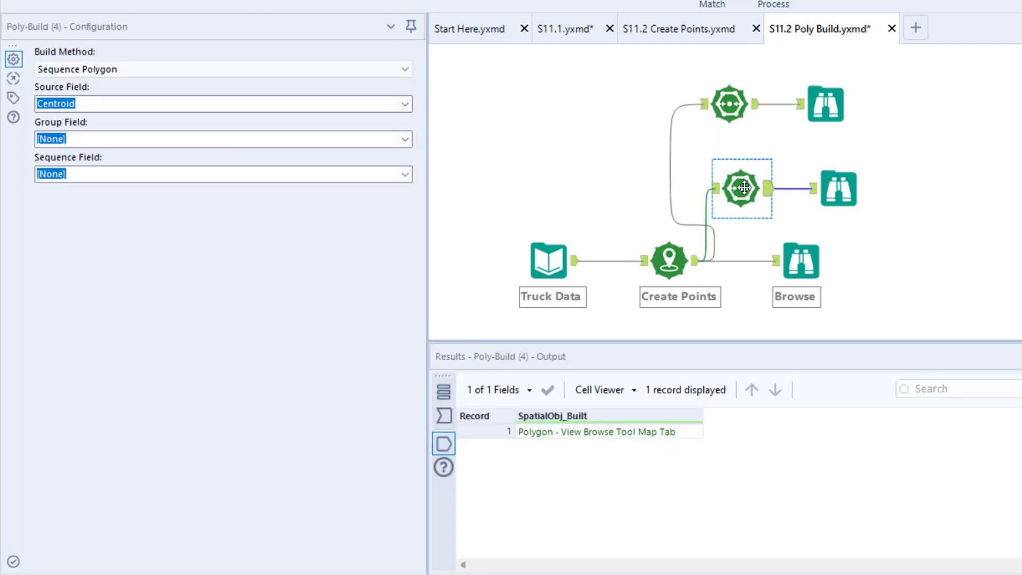
left_click(13, 99)
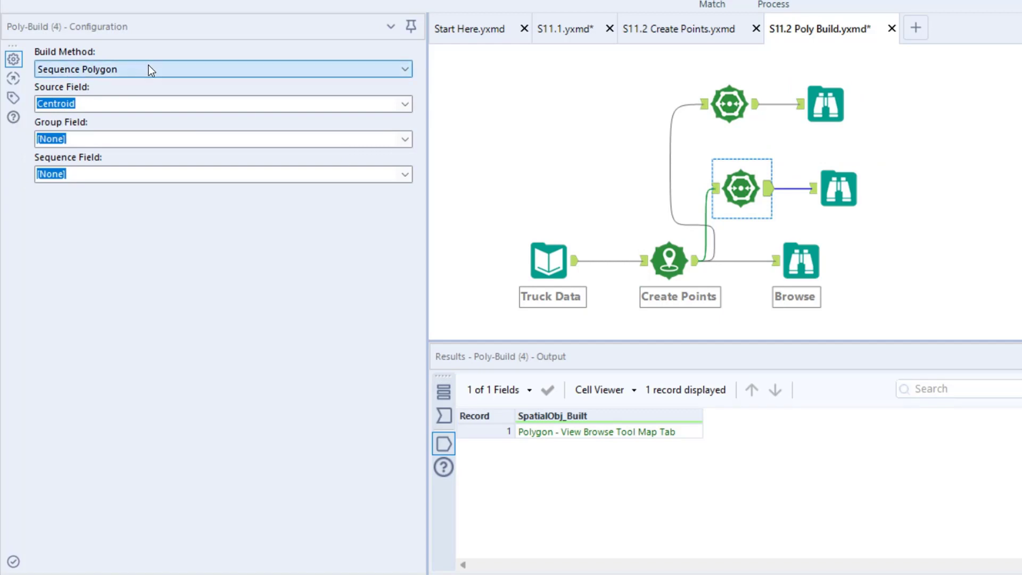
type("Sequence Polygon")
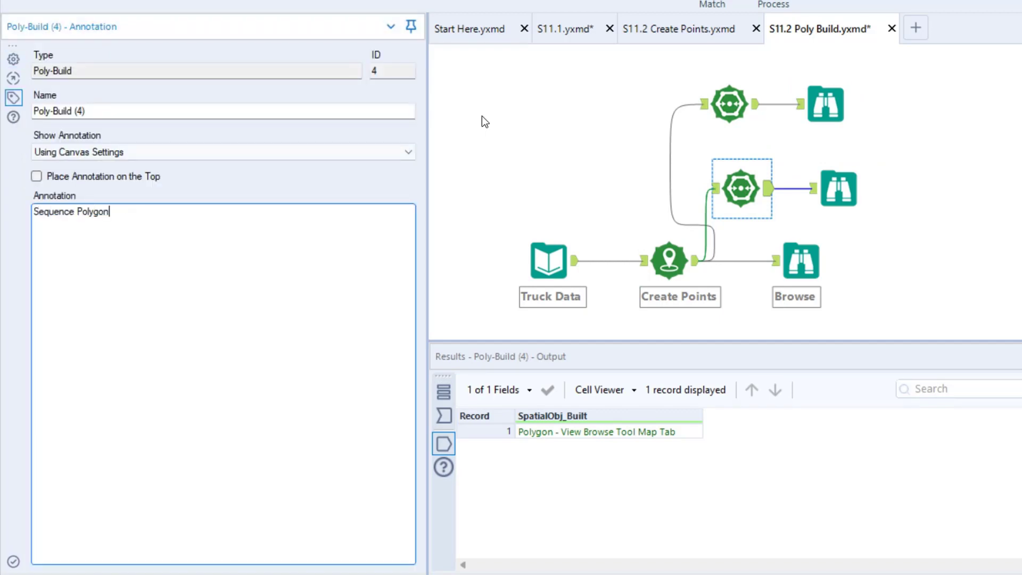
Set the upper Poly-Build tool's build method to Convex Hull and annotate it as "Convex Hull"
left_click(729, 103)
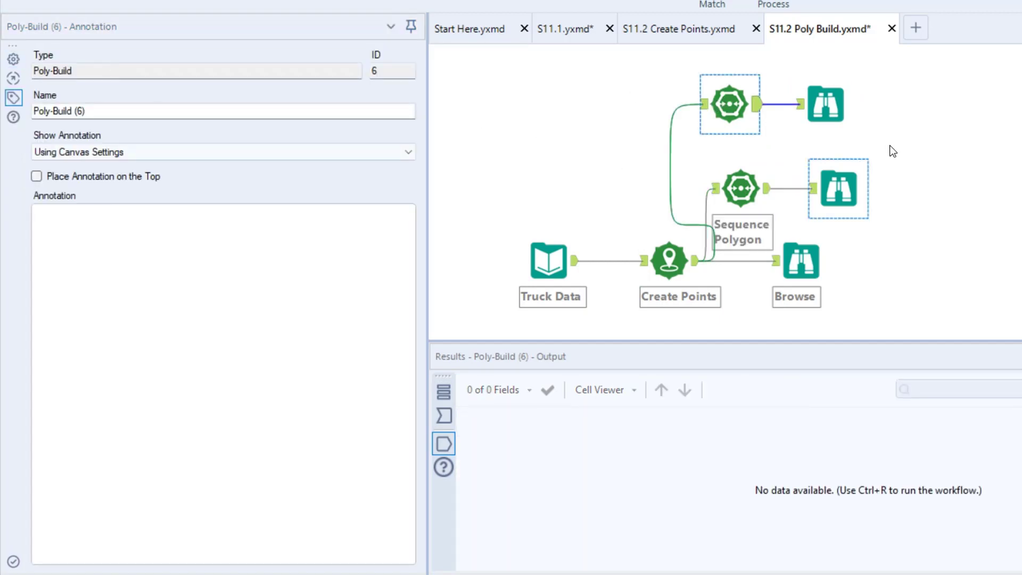
left_click(13, 59)
left_click(110, 69)
left_click(110, 85)
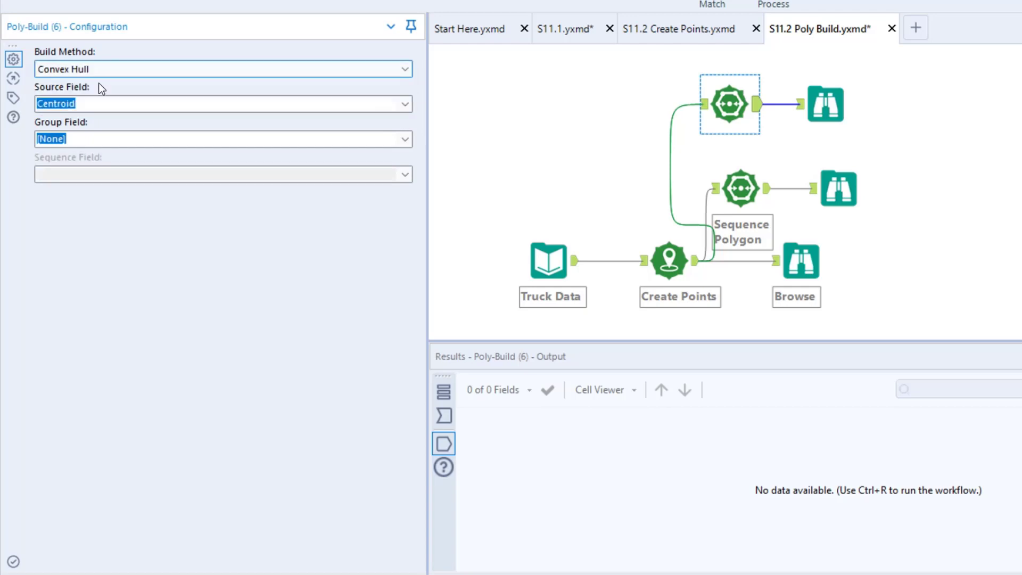
left_click(13, 98)
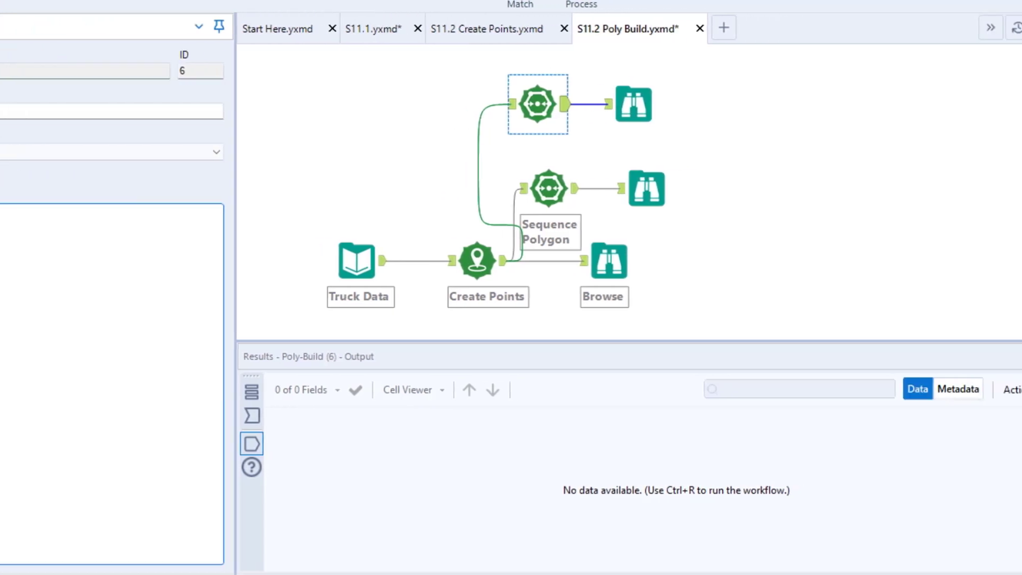
Run the workflow and line up the Sequence Polygon tool directly beneath the Convex Hull tool
key("ctrl+r")
left_click_drag(484, 177, 471, 177)
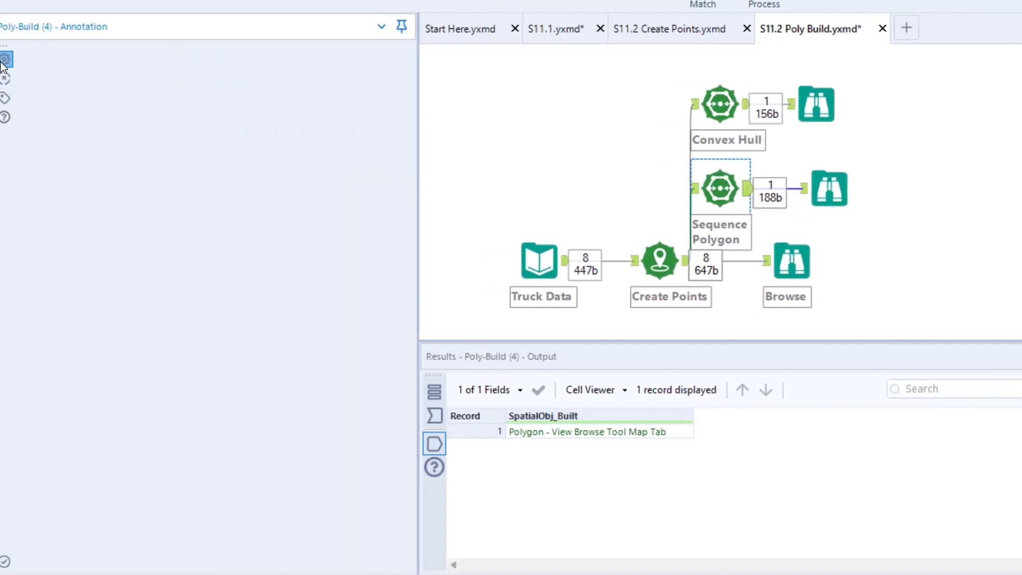
left_click(3, 61)
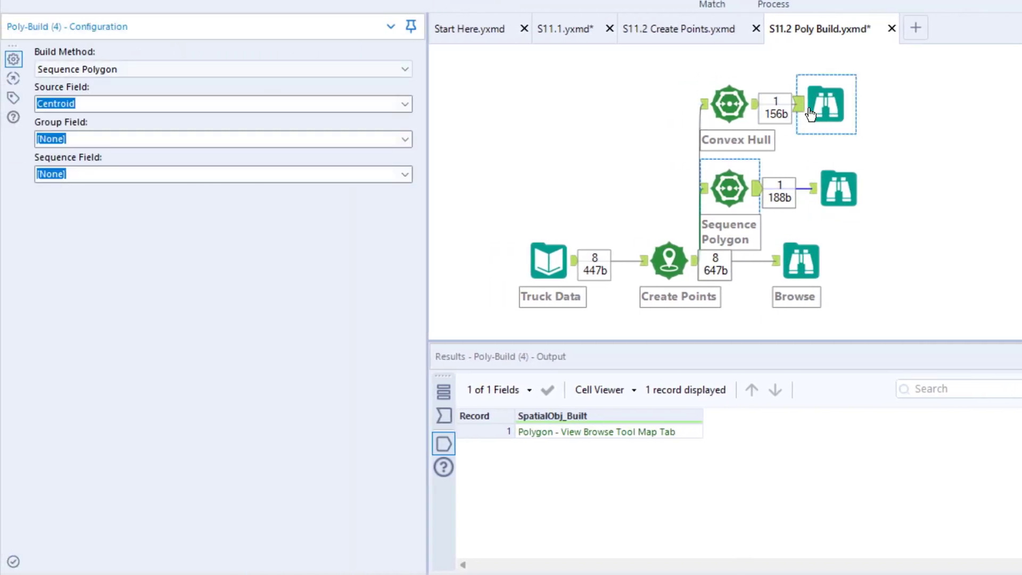
Examine the convex hull polygon's outer edges on the map of the Browse tool after Convex Hull
left_click(842, 101)
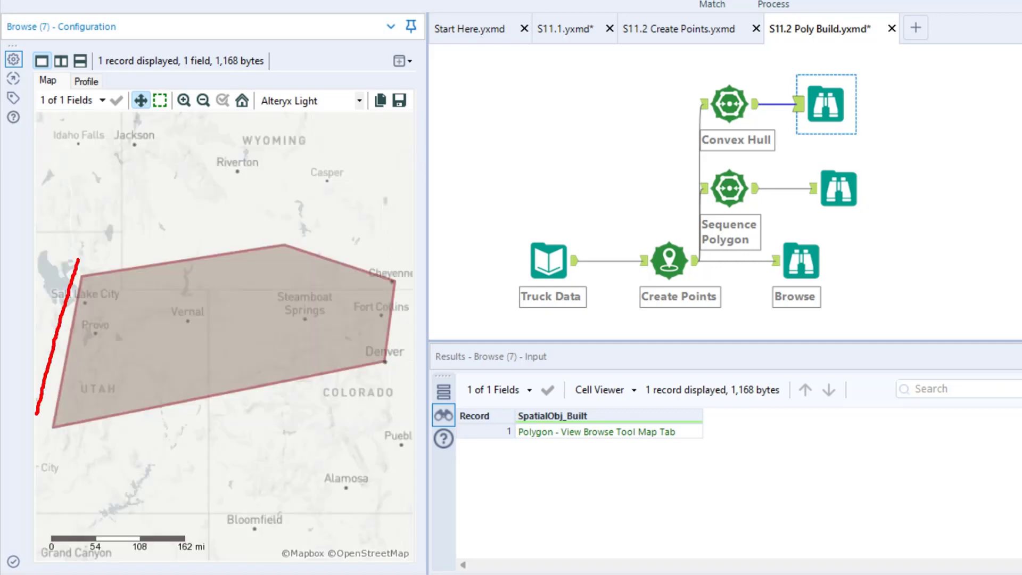
left_click_drag(86, 256, 270, 215)
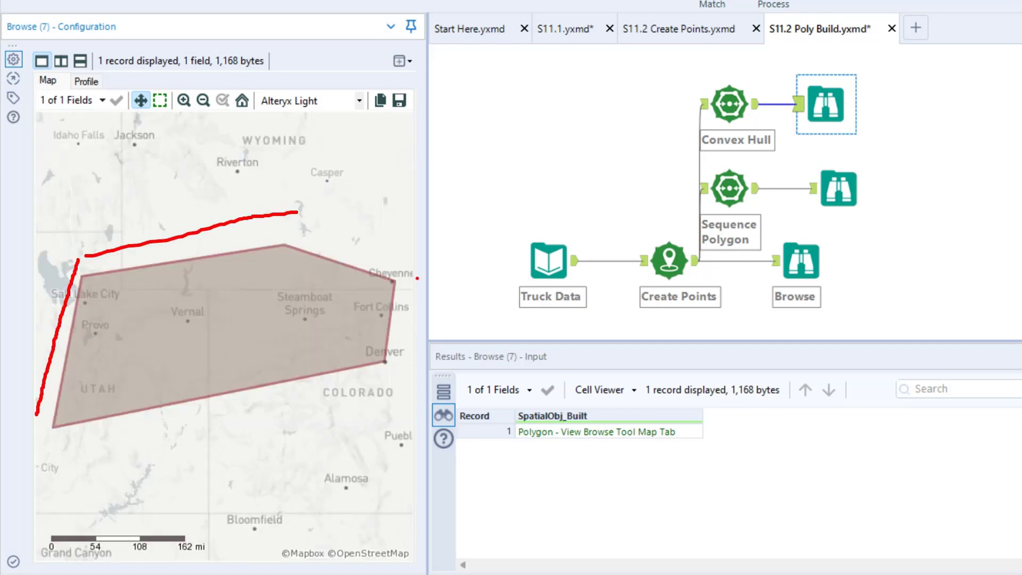
left_click_drag(417, 278, 405, 350)
left_click_drag(317, 225, 396, 255)
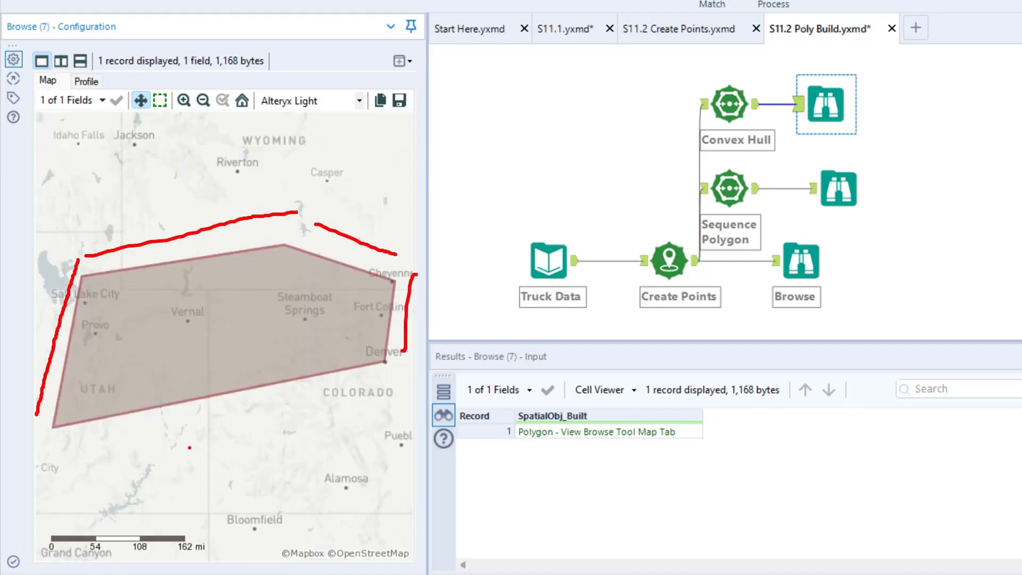
left_click_drag(67, 442, 408, 391)
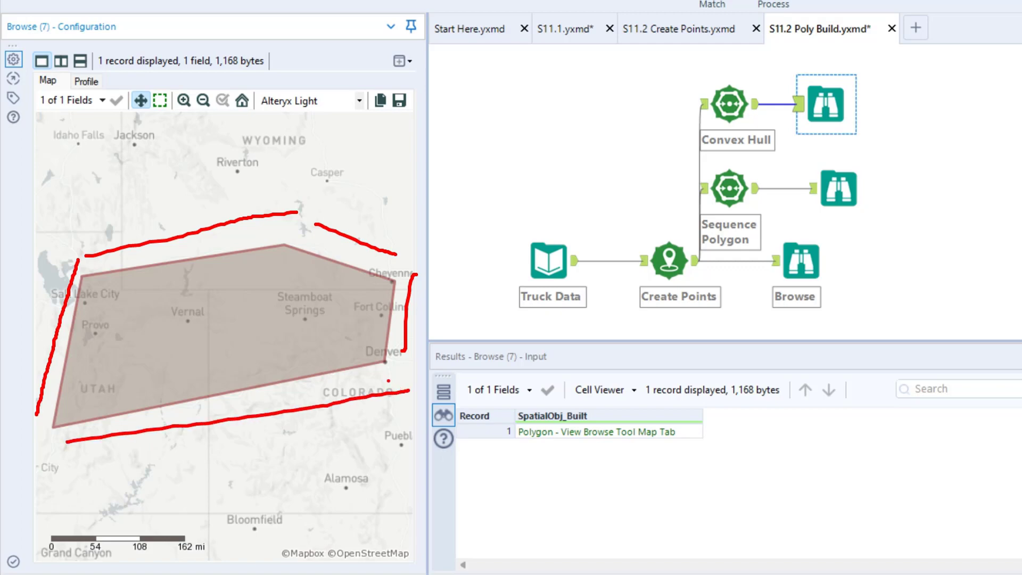
key("Escape")
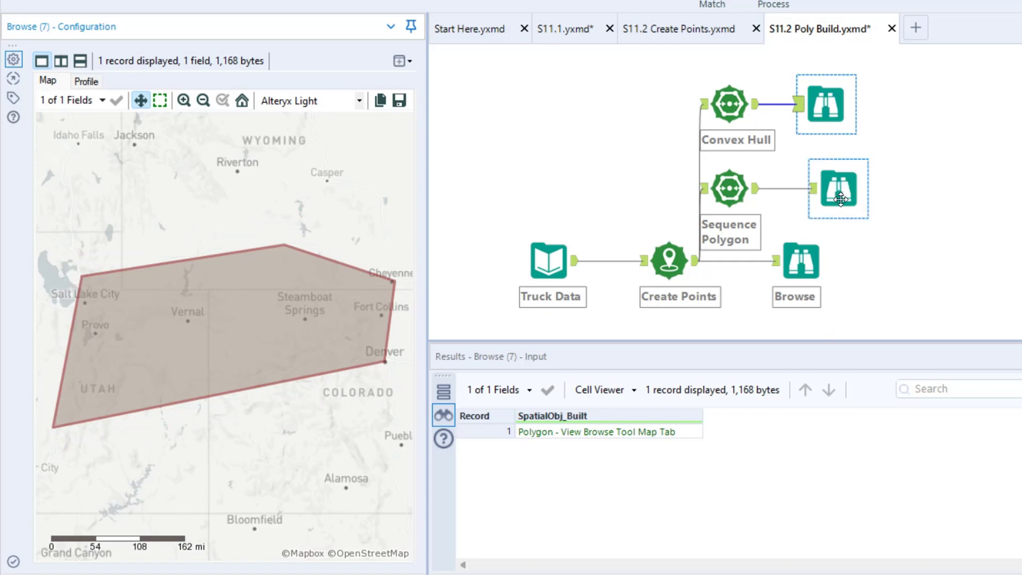
Examine the sequence polygon's outline in its Browse tool, comparing its western and eastern edges with the convex hull
left_click(844, 185)
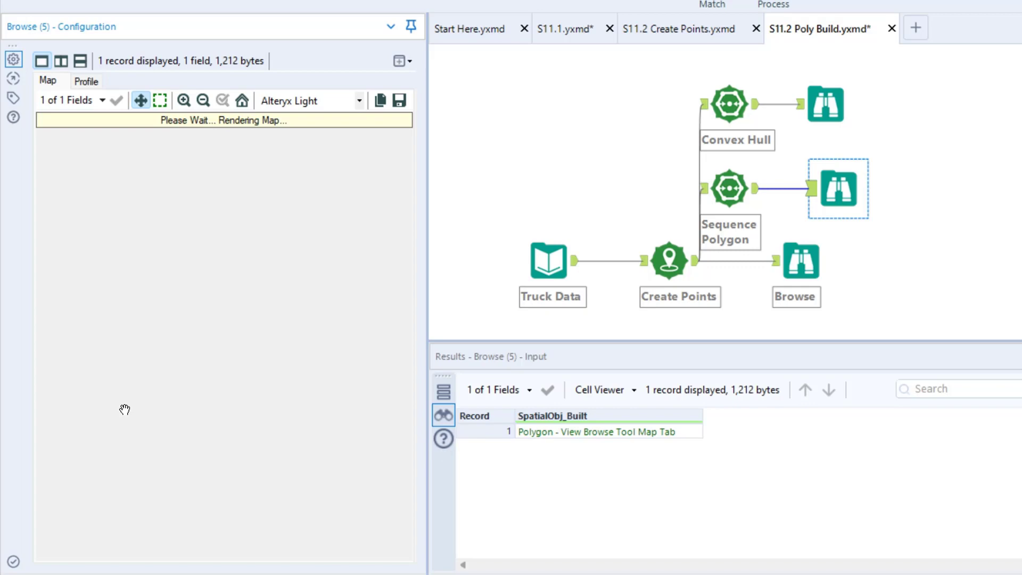
left_click_drag(42, 427, 82, 287)
key("Escape")
mouse_move(42, 426)
left_mouse_down()
mouse_move(78, 325)
mouse_move(76, 282)
left_mouse_up()
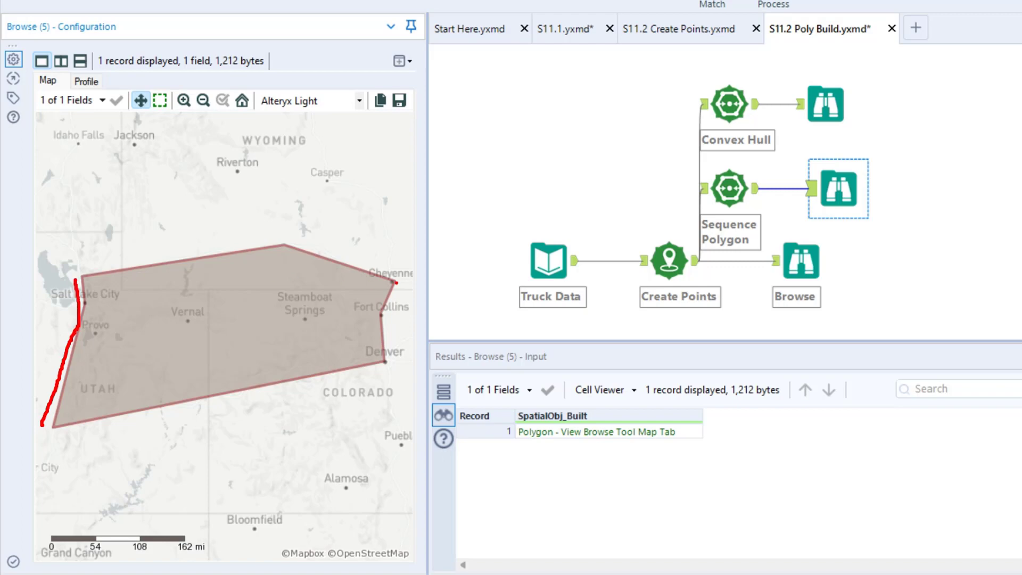
left_click_drag(409, 281, 402, 363)
left_click_drag(389, 311, 396, 343)
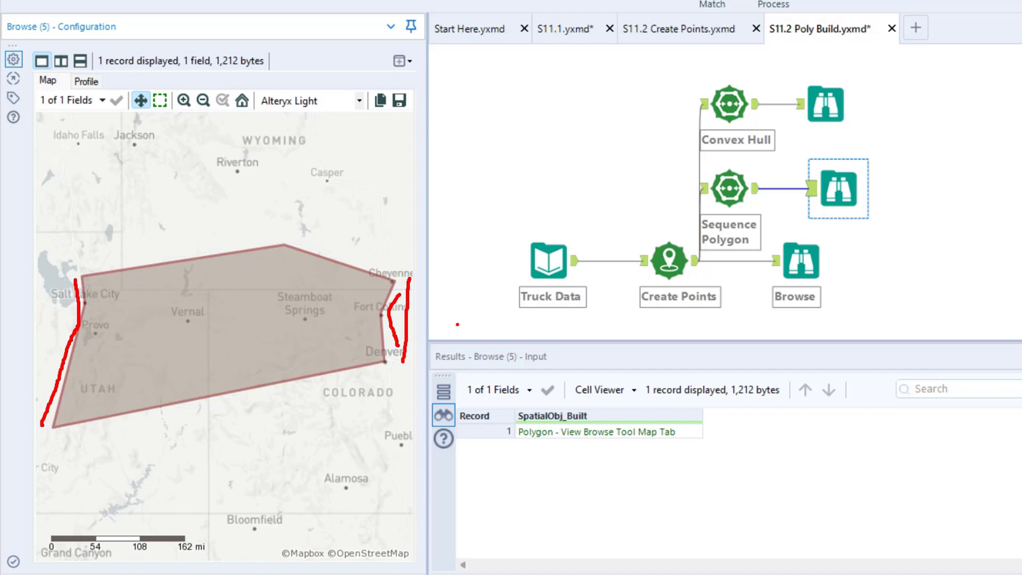
key("Escape")
left_click_drag(691, 214, 765, 251)
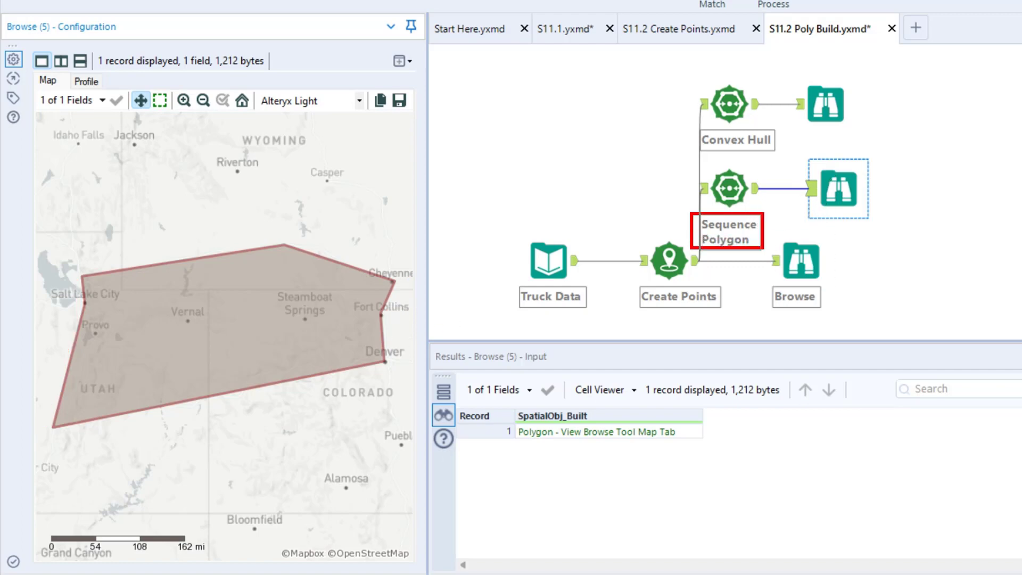
key("Escape")
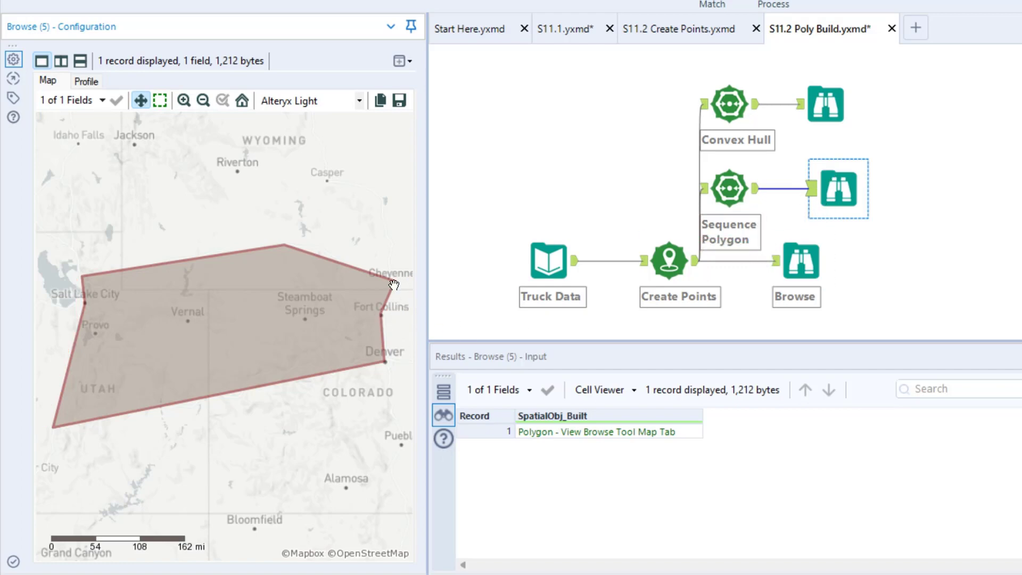
Review the convex hull map again and check the Poly-Build source field against the Create Points output records
left_click(809, 120)
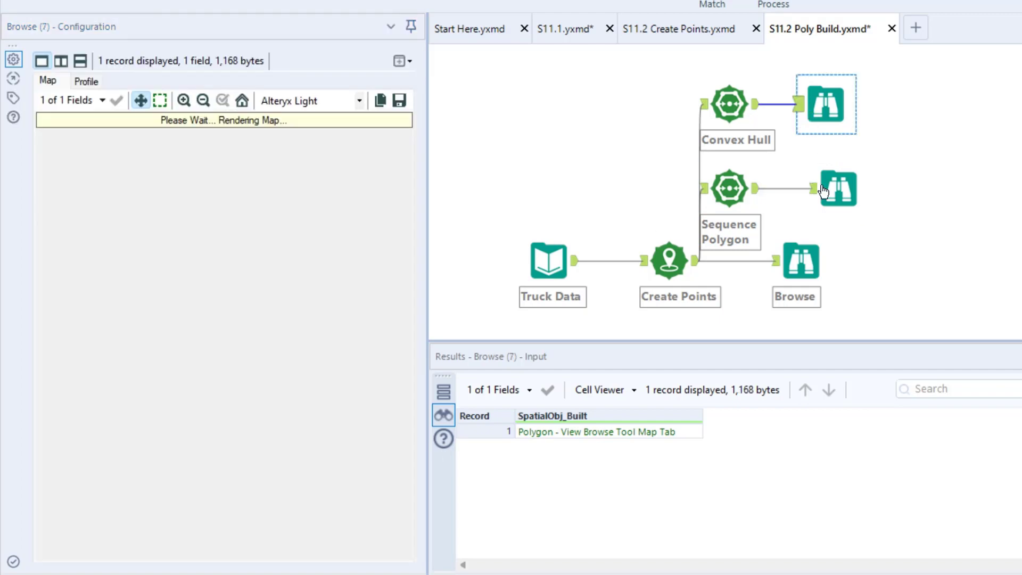
left_click(735, 111, "ctrl")
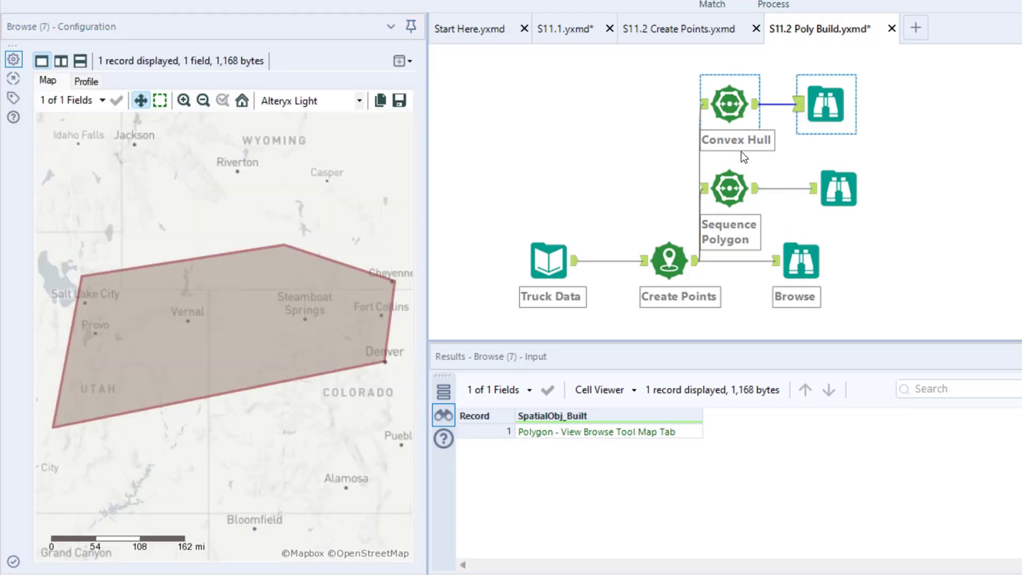
left_click(725, 91)
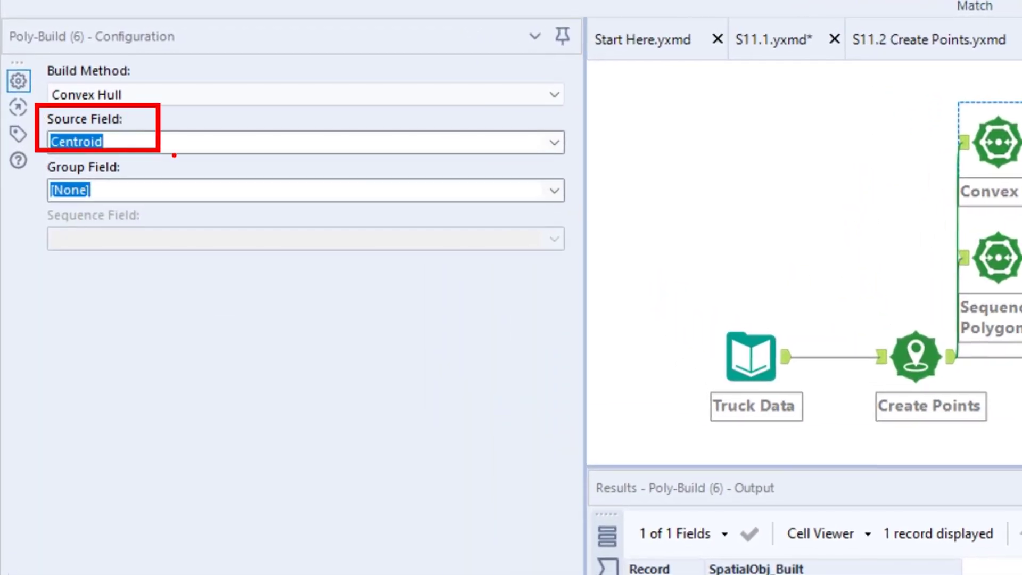
left_click(554, 142)
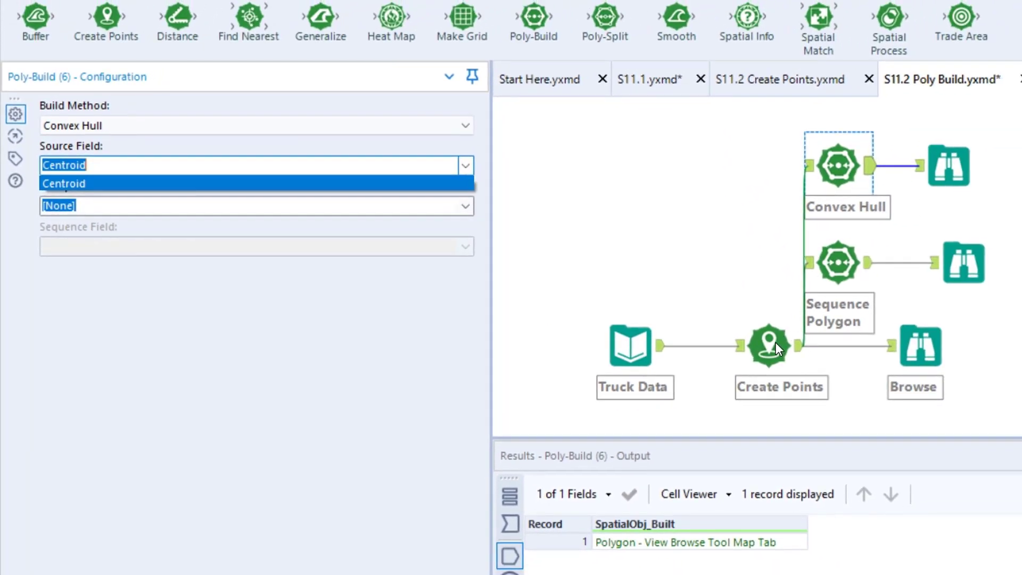
left_click(922, 353)
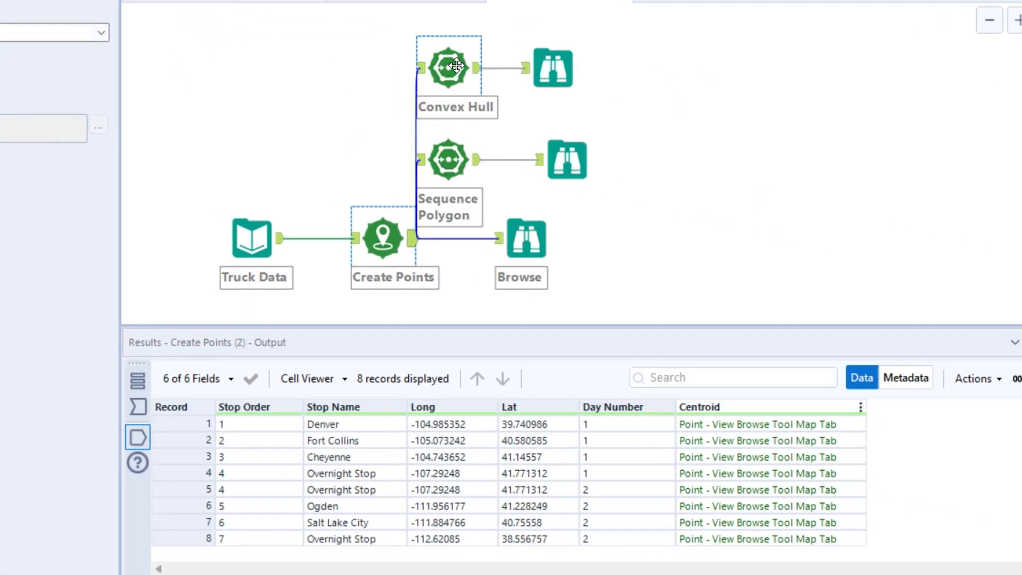
Review the Convex Hull tool's source and group field options, keeping Centroid as source and [None] as group
left_click(456, 65)
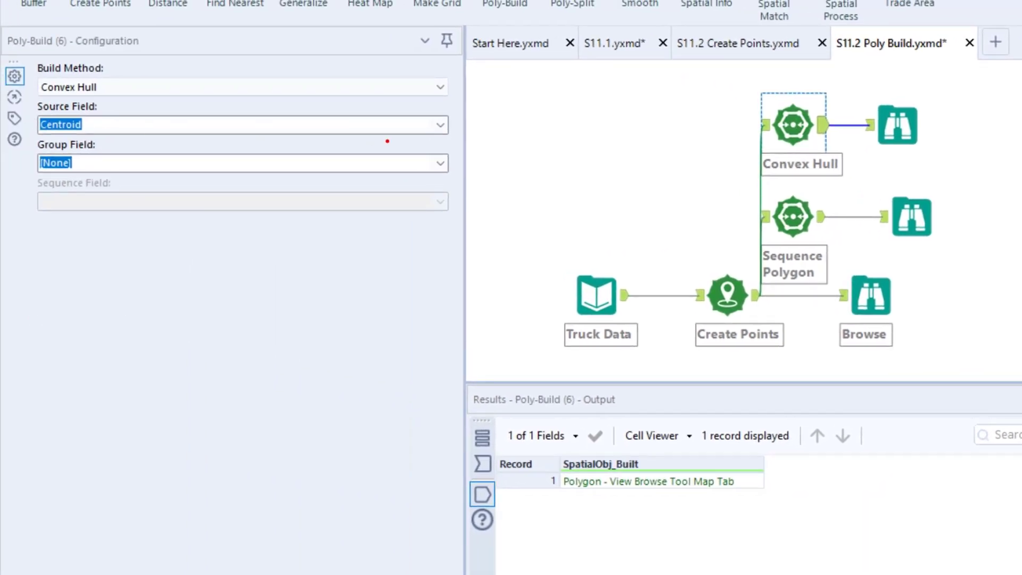
left_click(445, 124)
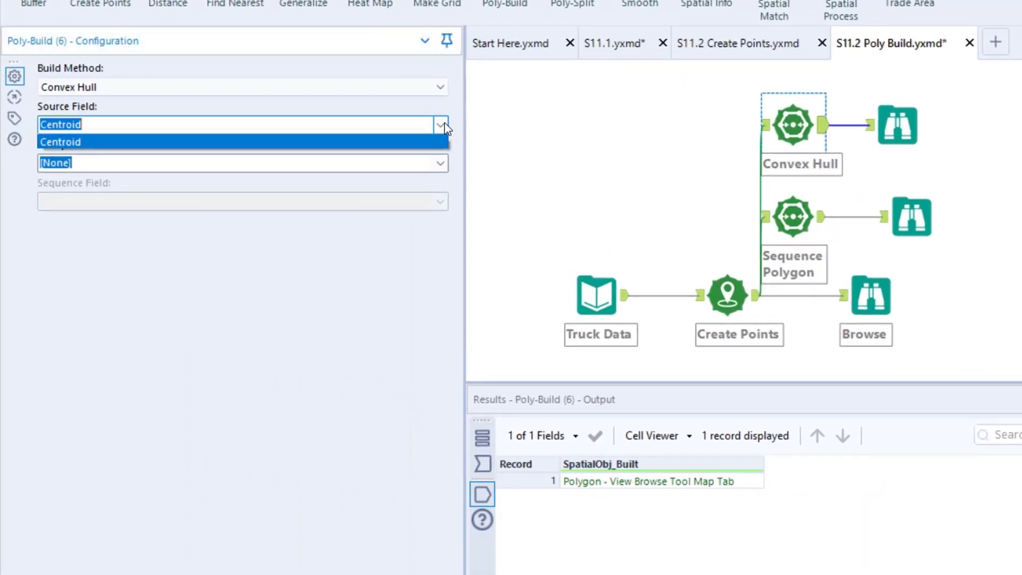
left_click(62, 142)
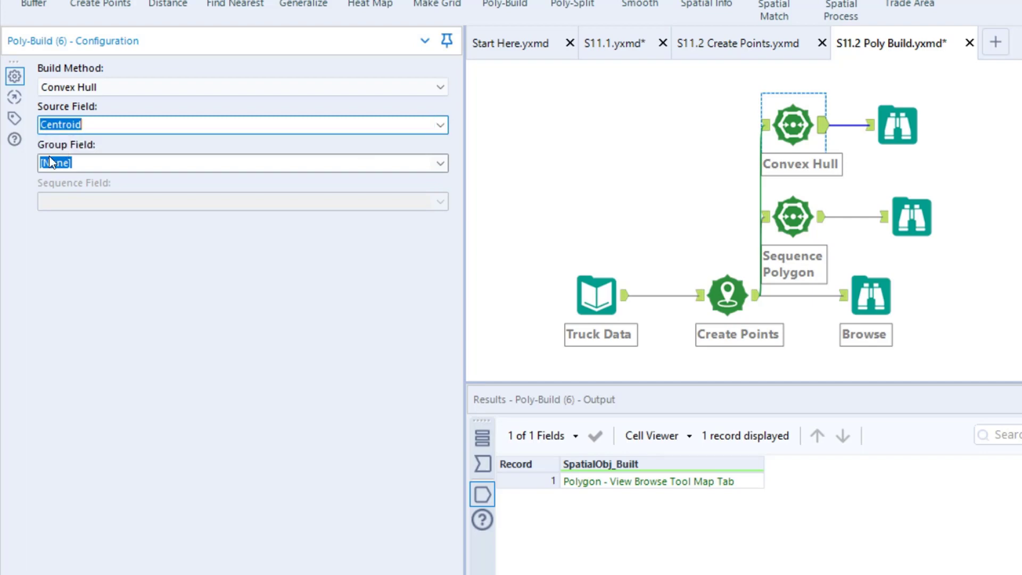
left_click(439, 167)
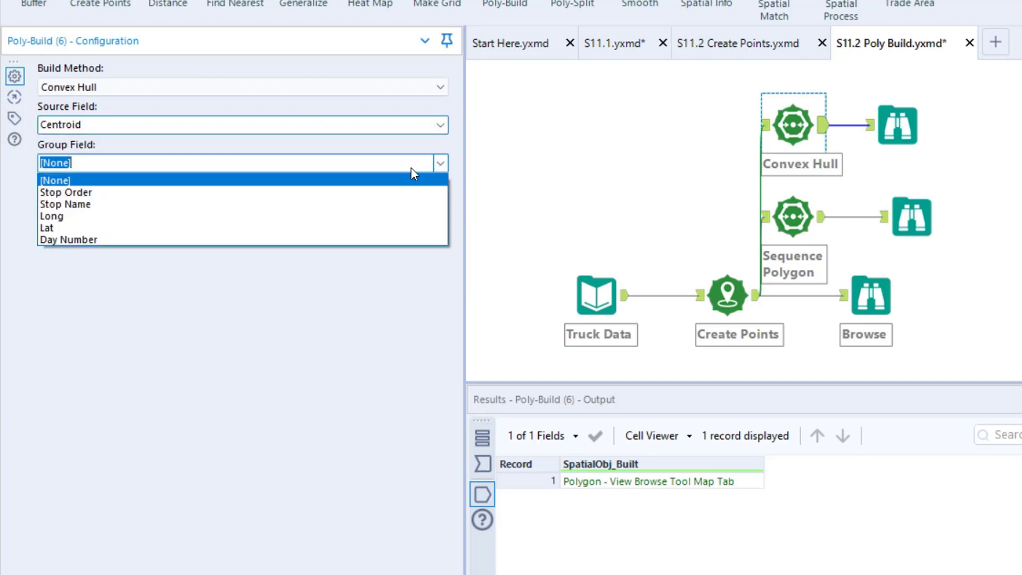
left_click(81, 151)
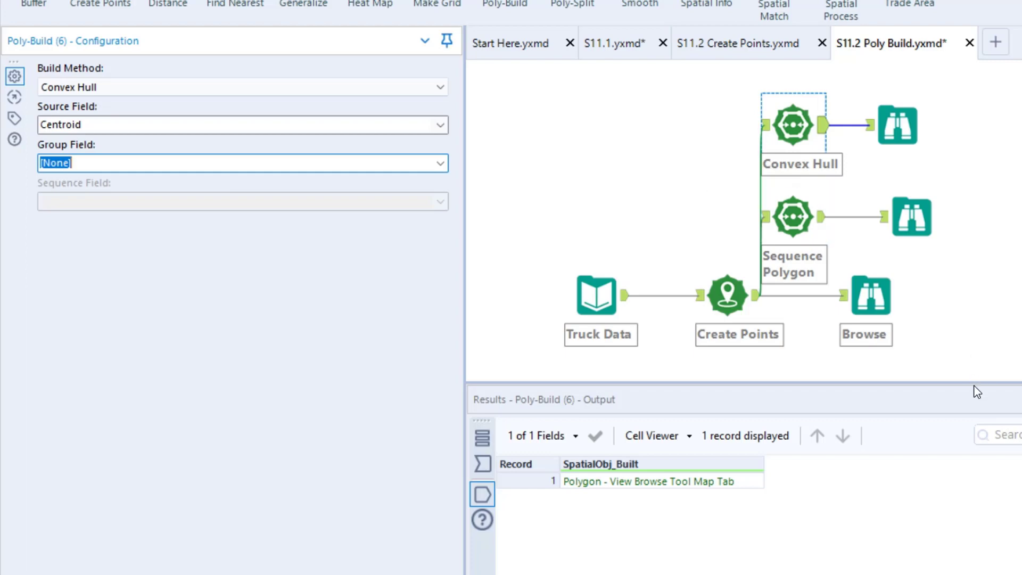
Enlarge the canvas area and duplicate the Convex Hull Poly-Build with its Browse below the existing tools
left_click_drag(973, 381, 969, 516)
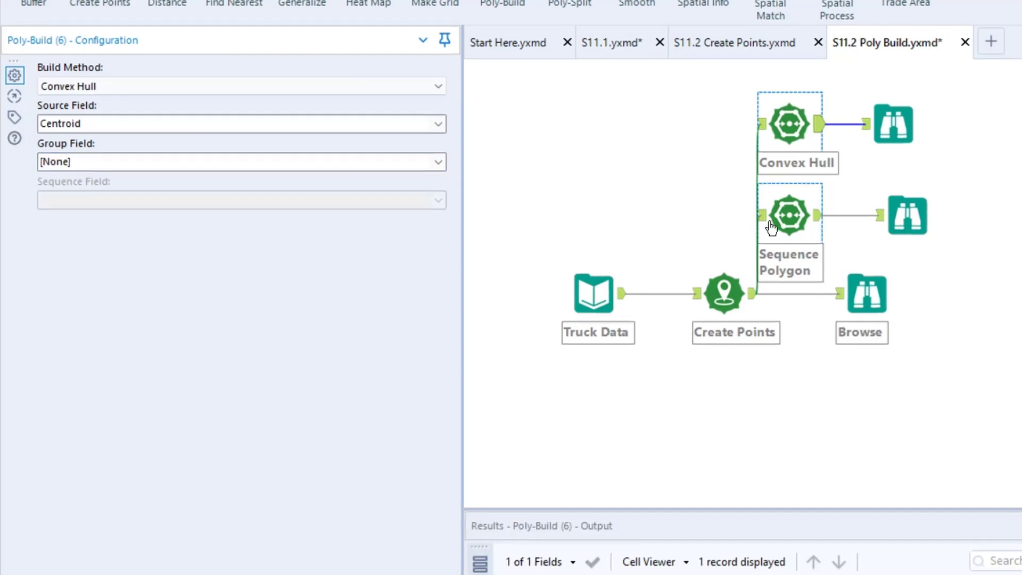
left_click_drag(970, 166, 706, 103)
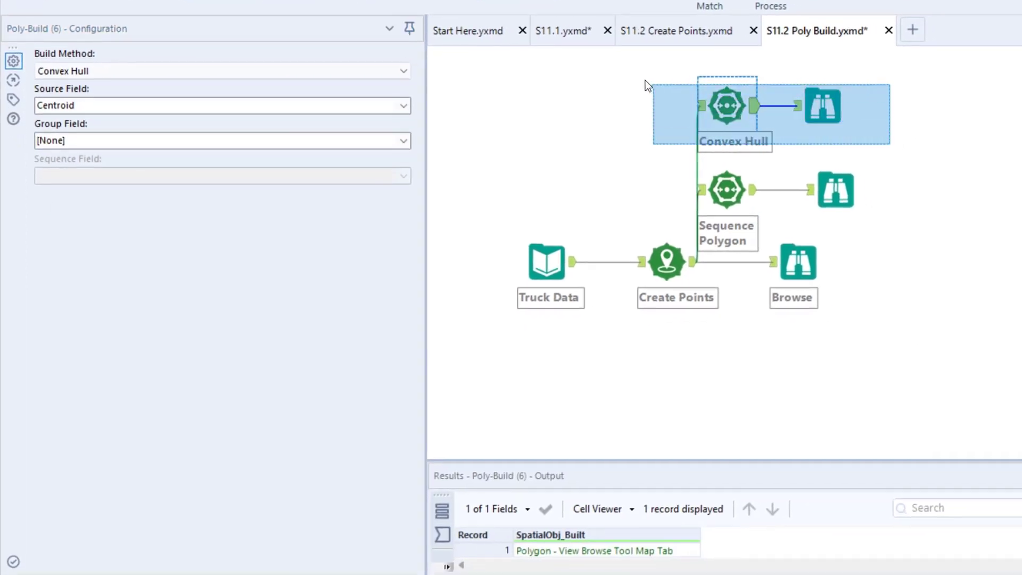
left_click_drag(646, 85, 652, 86)
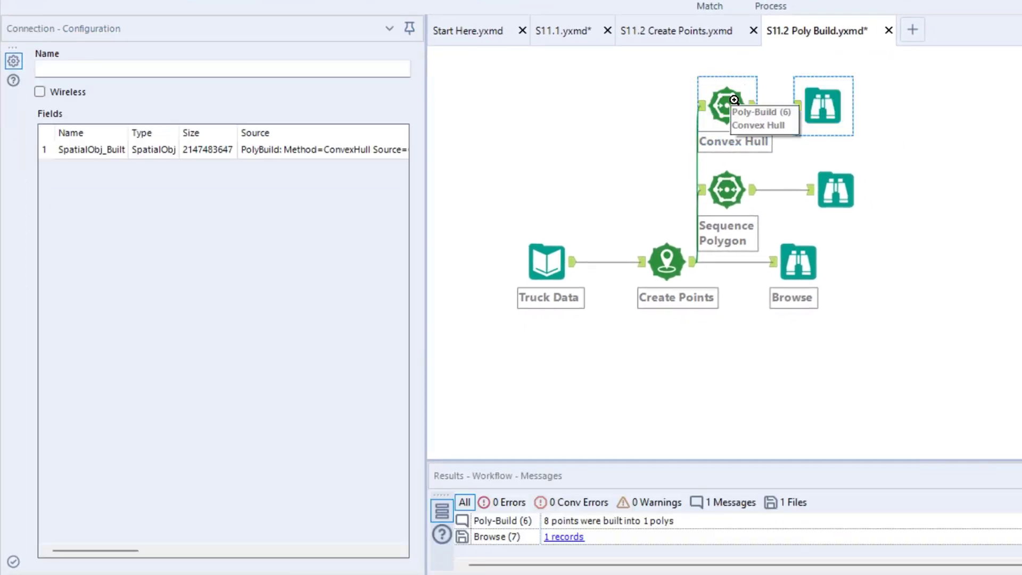
right_click(728, 93)
left_click(777, 124)
right_click(734, 379)
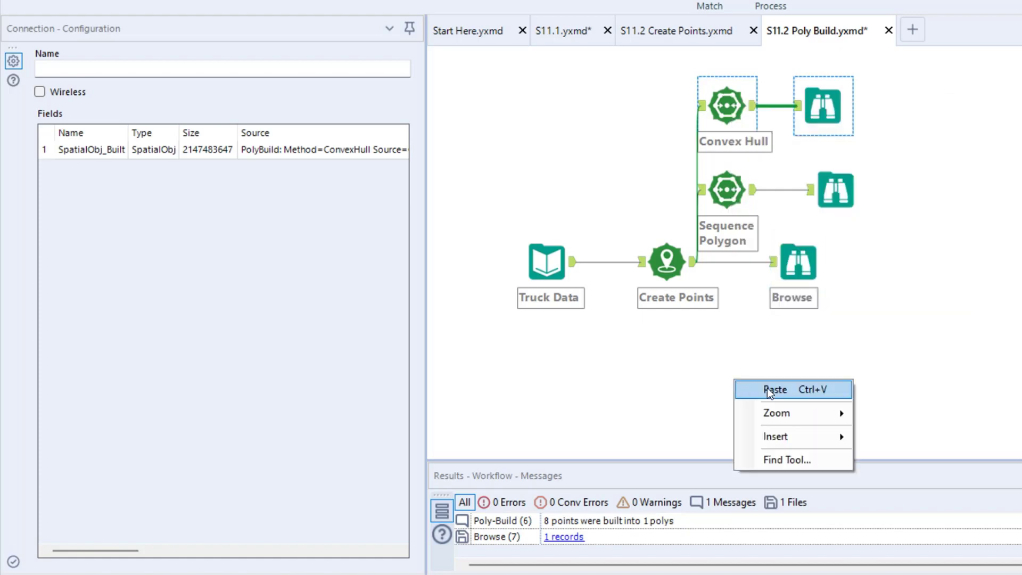
left_click(767, 387)
Move both connected Poly-Build branches farther from Create Points and place the Create Points Browse beneath their Browse tools
left_click_drag(679, 79, 896, 210)
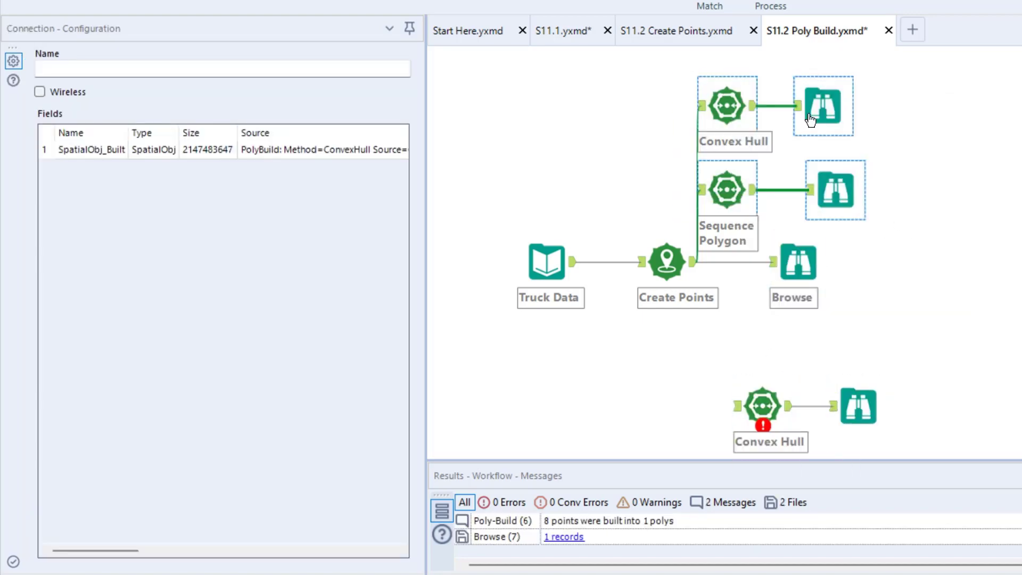
left_click_drag(741, 244, 861, 255)
left_click_drag(801, 270, 959, 282)
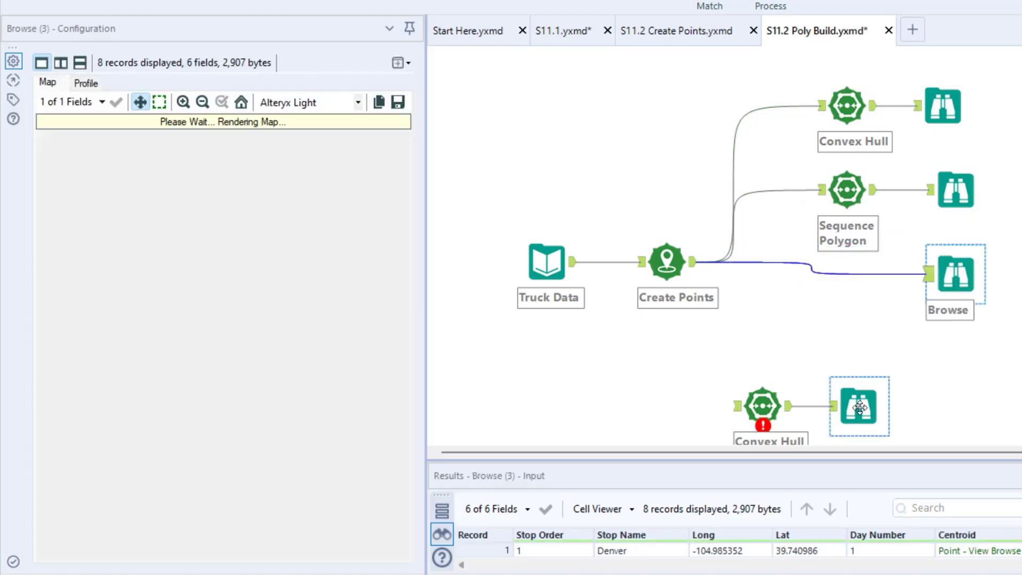
Move the copied Convex Hull tool and its Browse so that this Browse sits below the other Browse tools
left_click_drag(849, 403, 897, 392)
left_click_drag(713, 363, 938, 429)
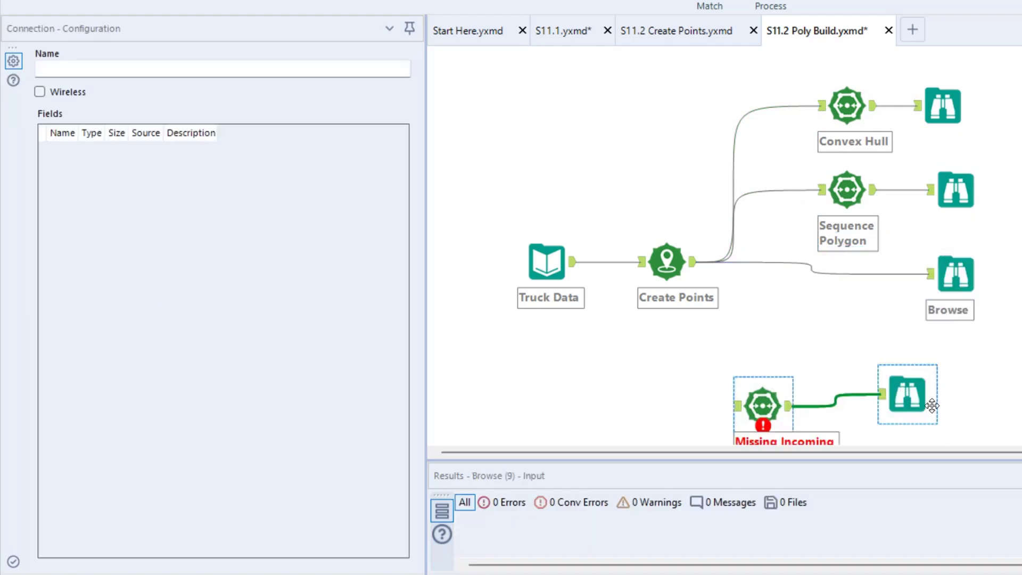
left_click_drag(923, 394, 970, 369)
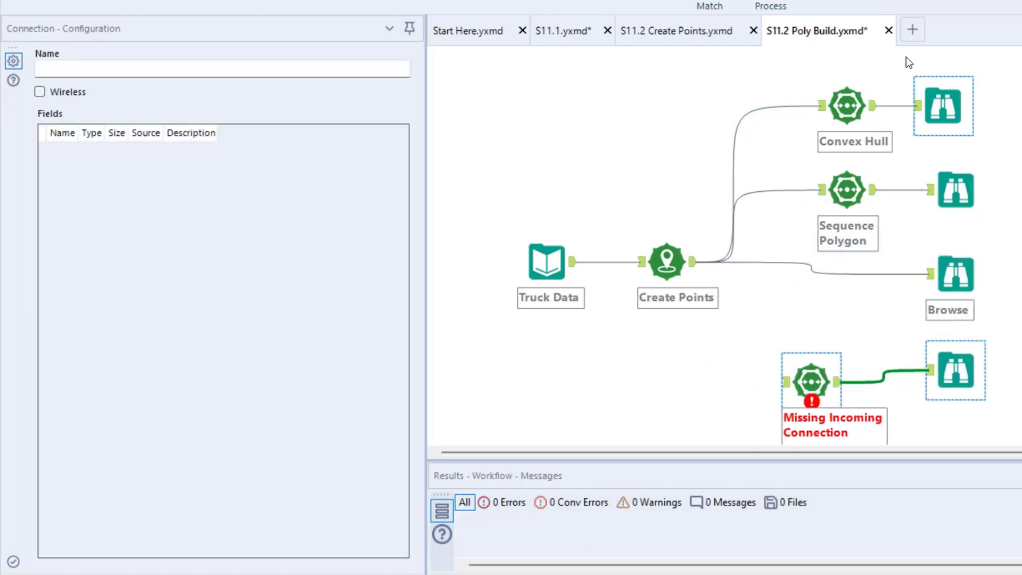
Align all four Browse tools vertically in one column
left_click_drag(906, 59, 1009, 440)
right_click(940, 180)
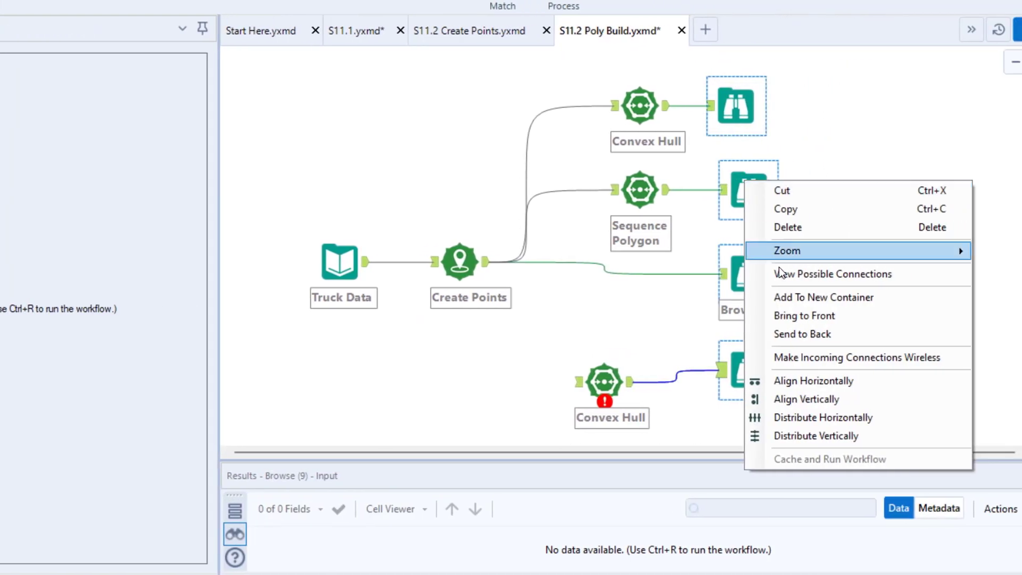
left_click(816, 400)
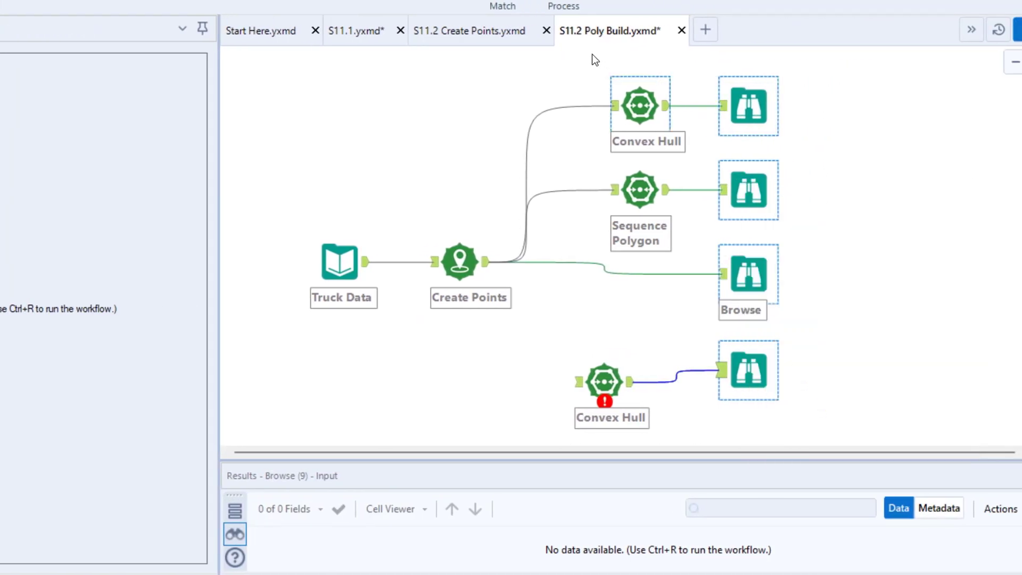
Align the three Poly-Build tools vertically in one column
left_click_drag(556, 63, 666, 435)
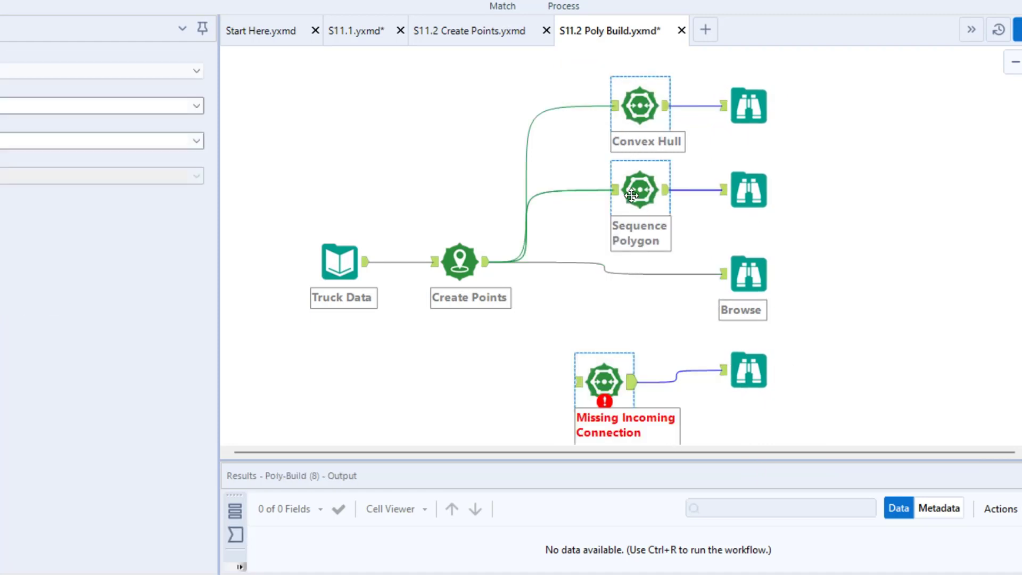
right_click(631, 195)
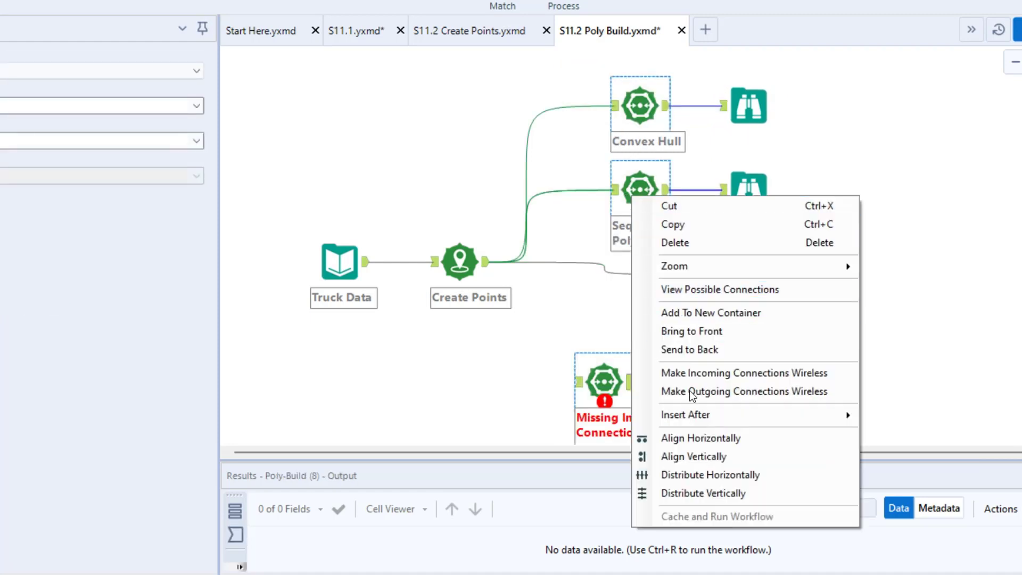
left_click(712, 454)
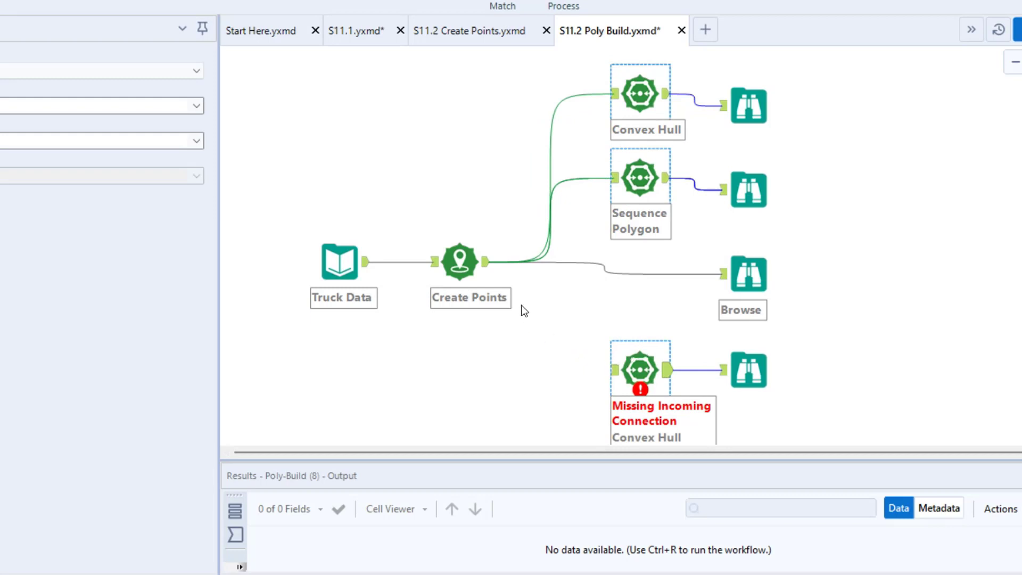
left_click(515, 345)
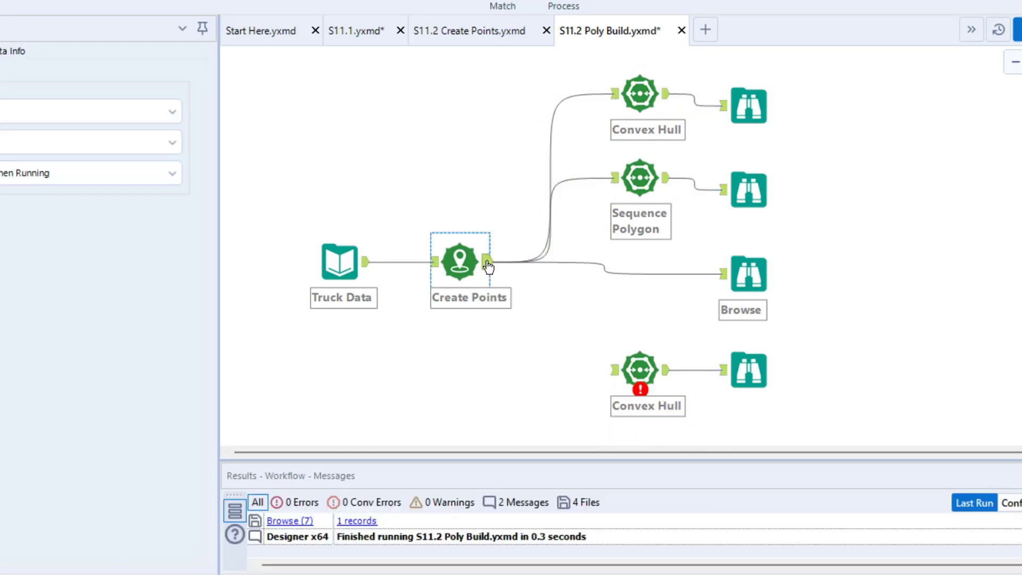
Connect Create Points to the copied Convex Hull Poly-Build and set its build method to Sequence Polyline
left_click_drag(486, 262, 615, 370)
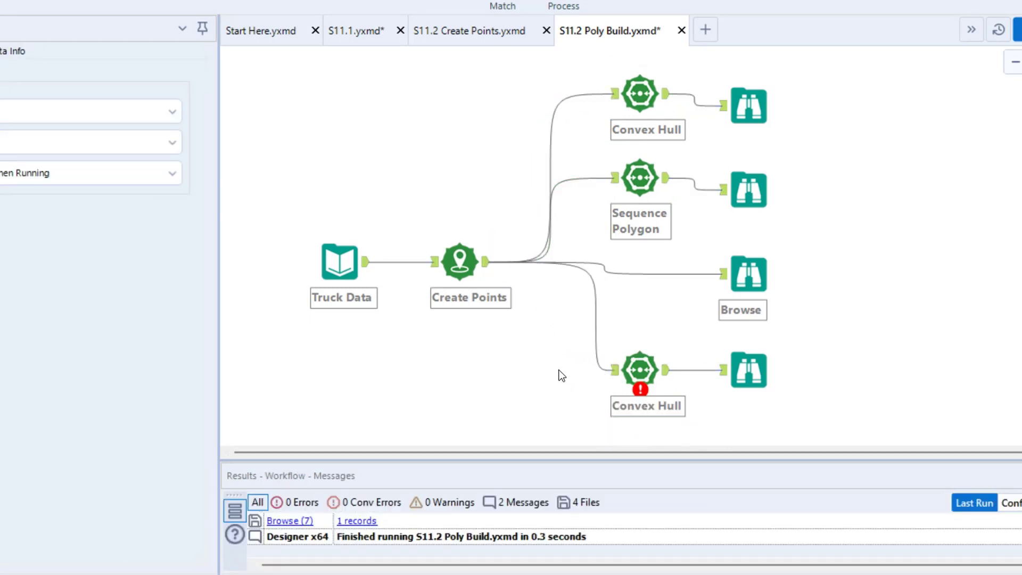
left_click(634, 368)
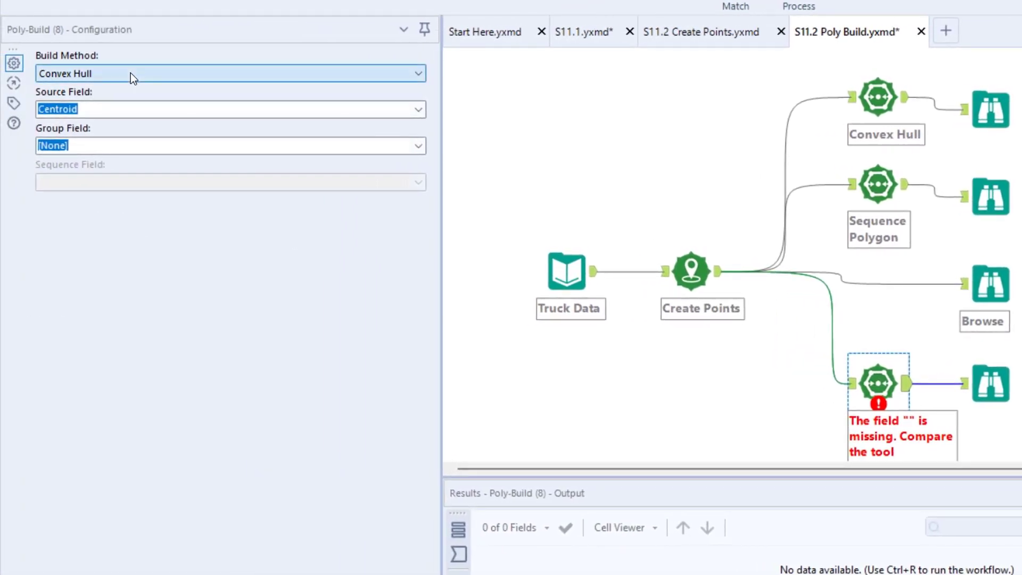
left_click(157, 74)
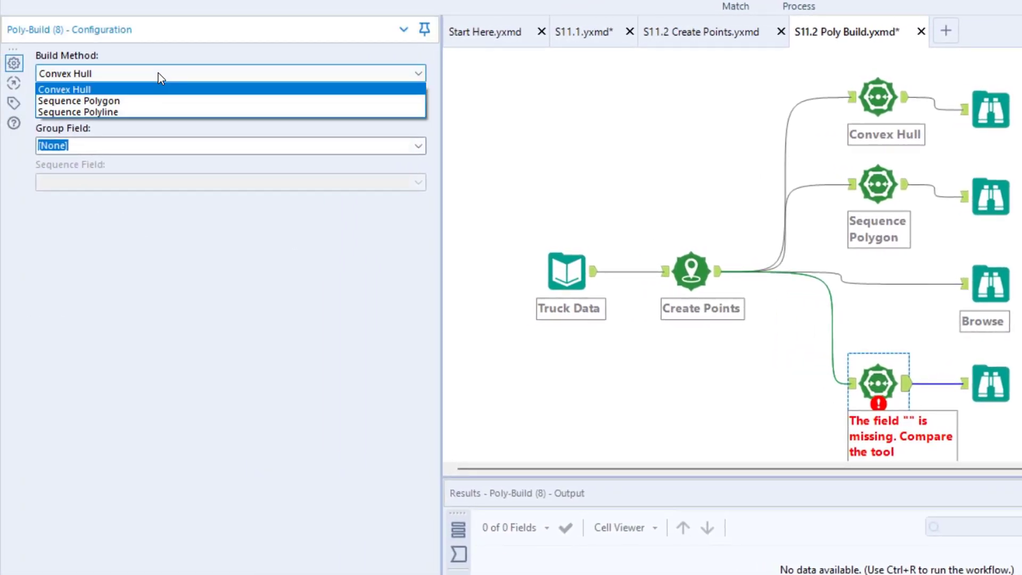
left_click(110, 111)
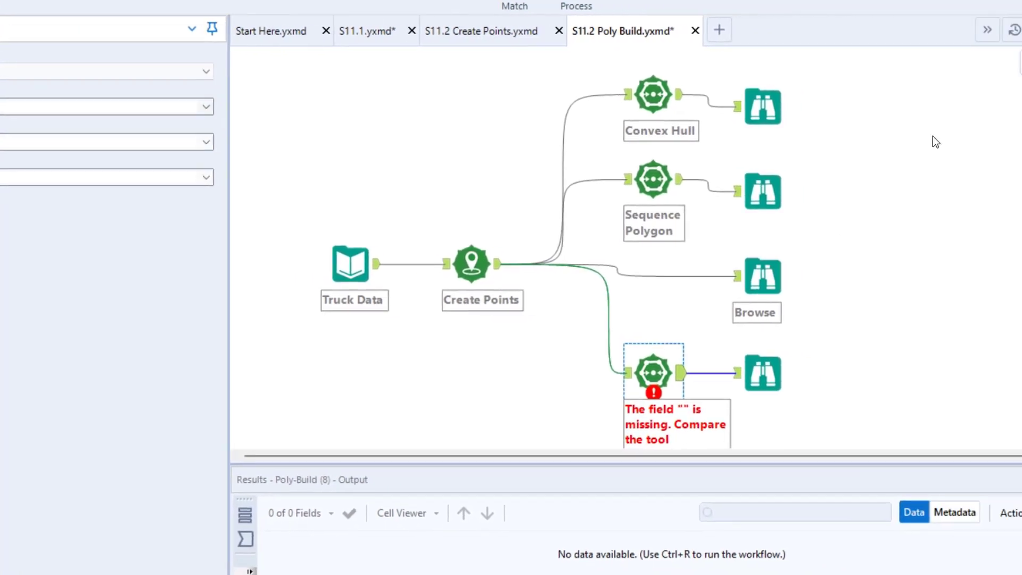
Run the workflow and trace the resulting truck route on the map of the copied Poly-Build's Browse
left_click(991, 30)
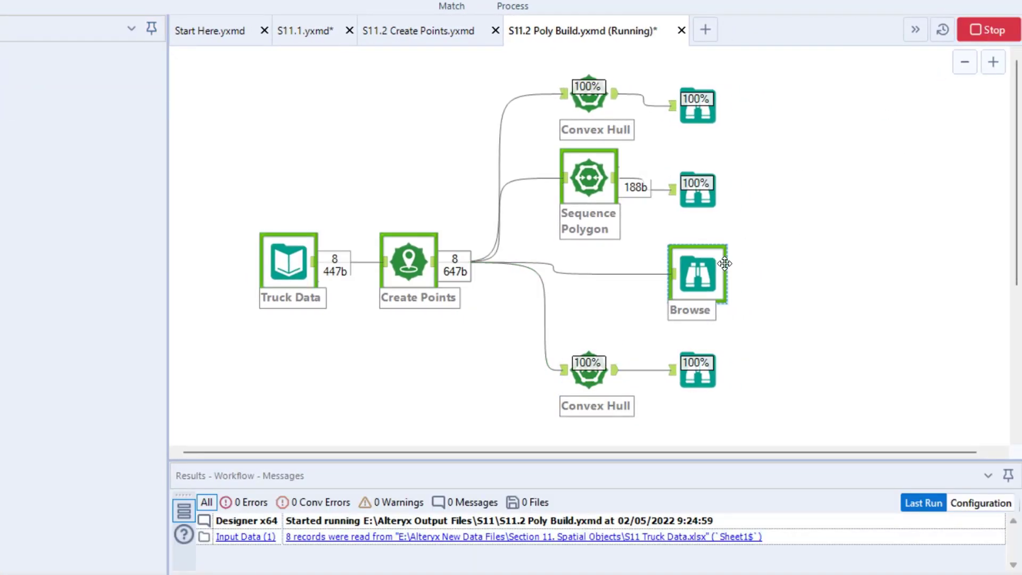
left_click(699, 365)
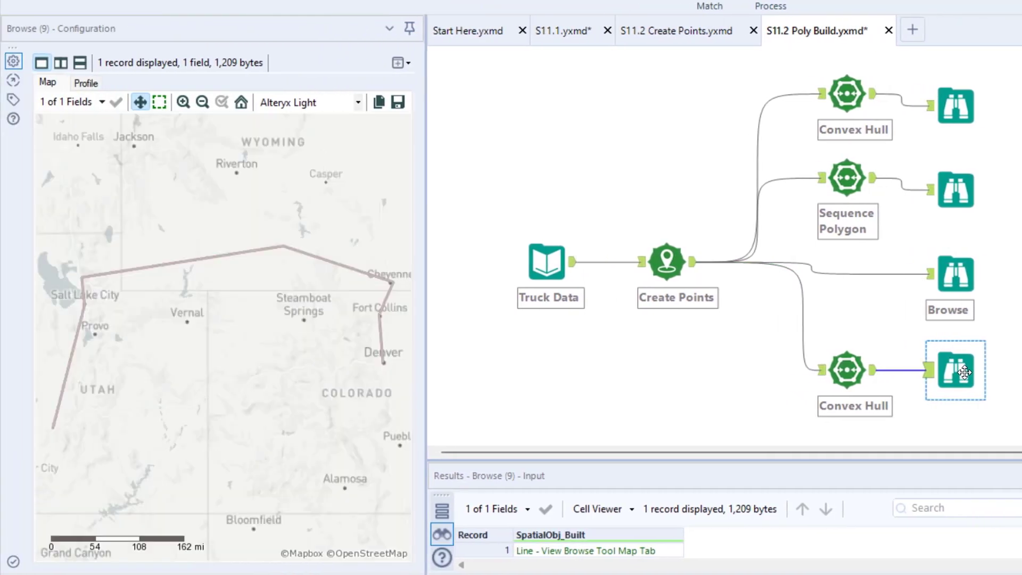
left_click(81, 415)
mouse_move(69, 428)
left_mouse_down()
mouse_move(96, 307)
mouse_move(157, 276)
mouse_move(286, 257)
mouse_move(373, 280)
mouse_move(366, 350)
left_mouse_up()
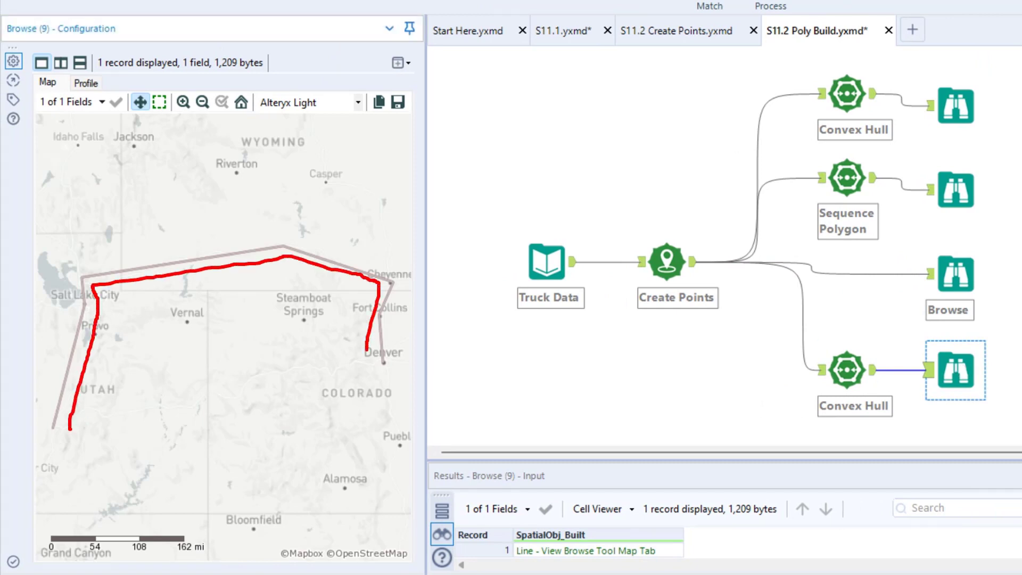
key("Escape")
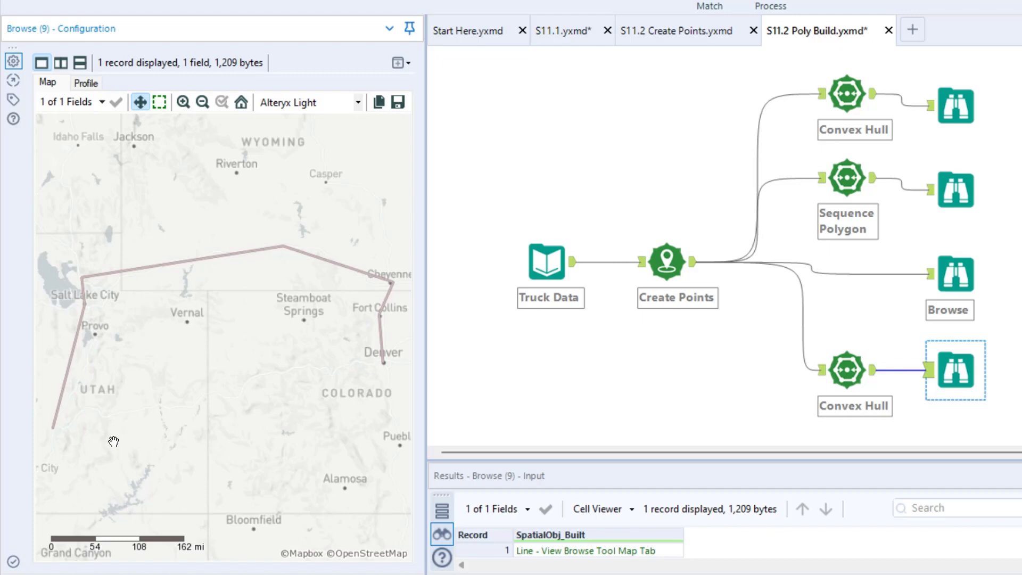
Review the Sequence Polyline Poly-Build's build method and the fields available for grouping
left_click(846, 369)
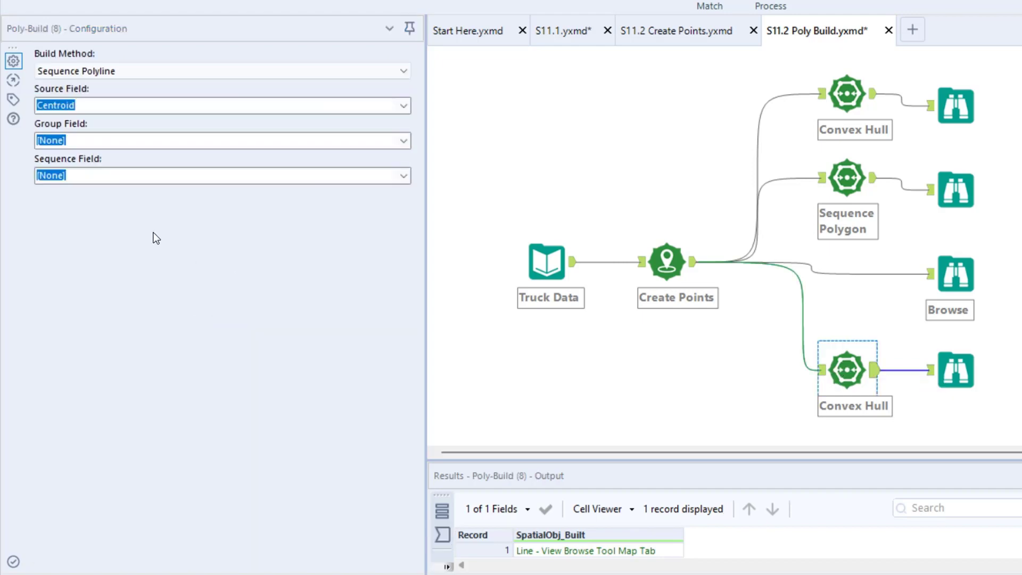
left_click_drag(29, 59, 142, 80)
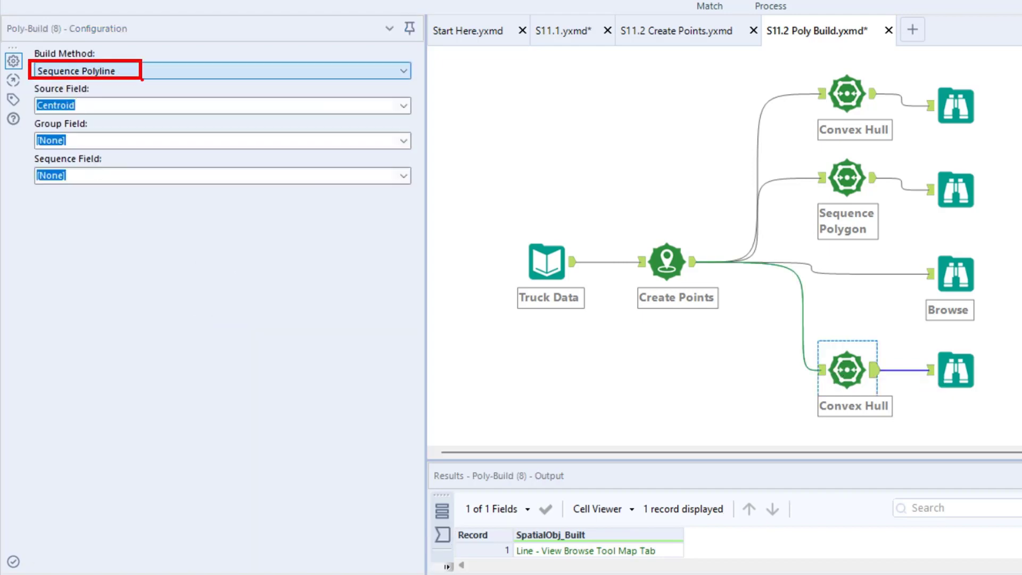
key("Escape")
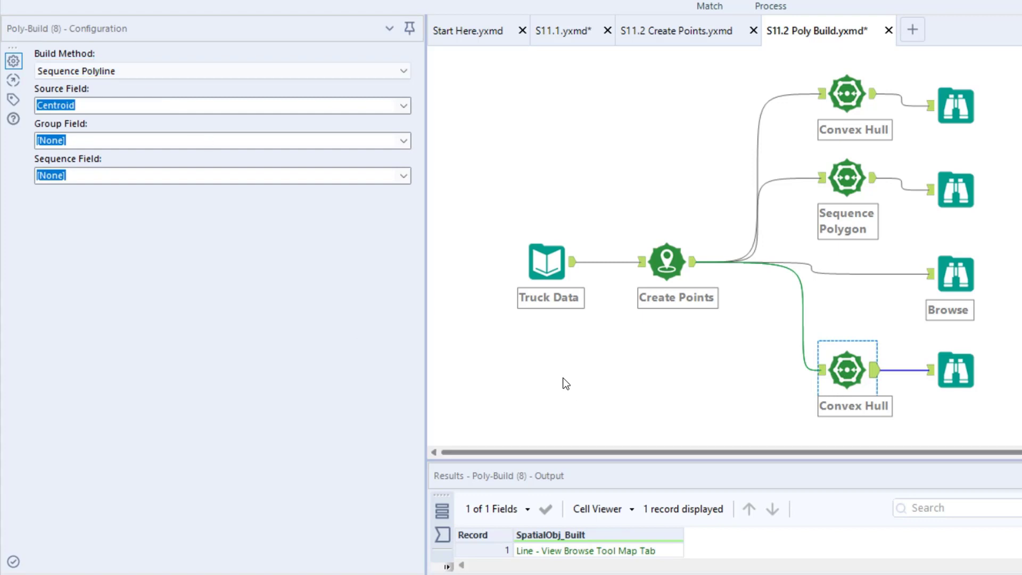
left_click(404, 141)
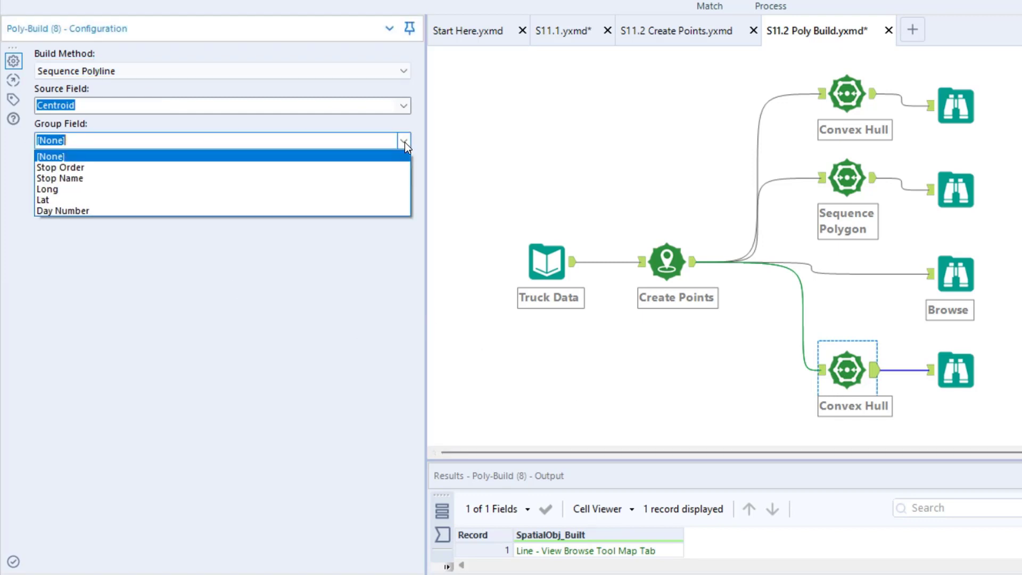
left_click(466, 269)
Examine the Create Points output in an enlarged results area, checking how the stops divide by Day Number
left_click(683, 273)
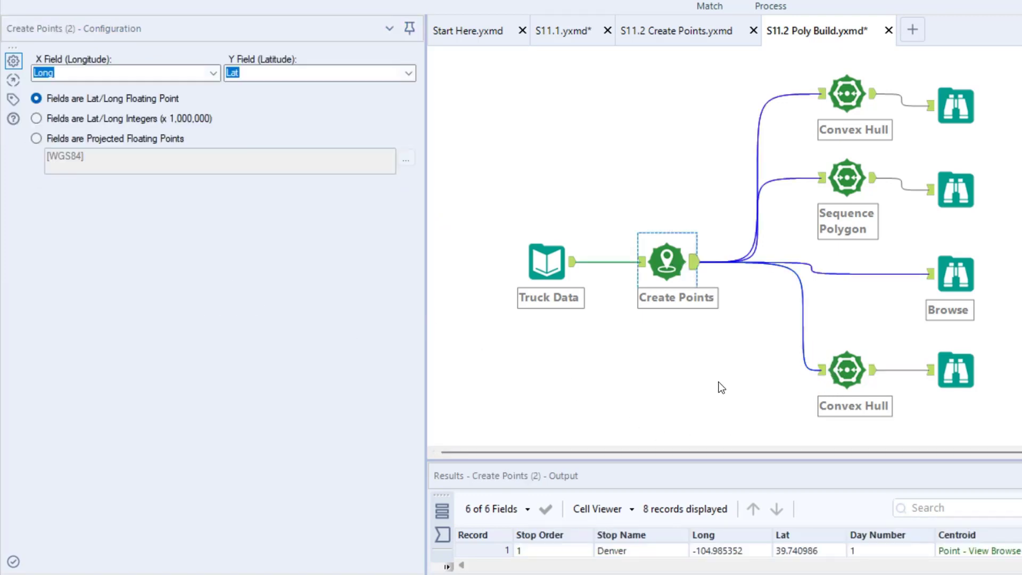
left_click_drag(778, 461, 780, 302)
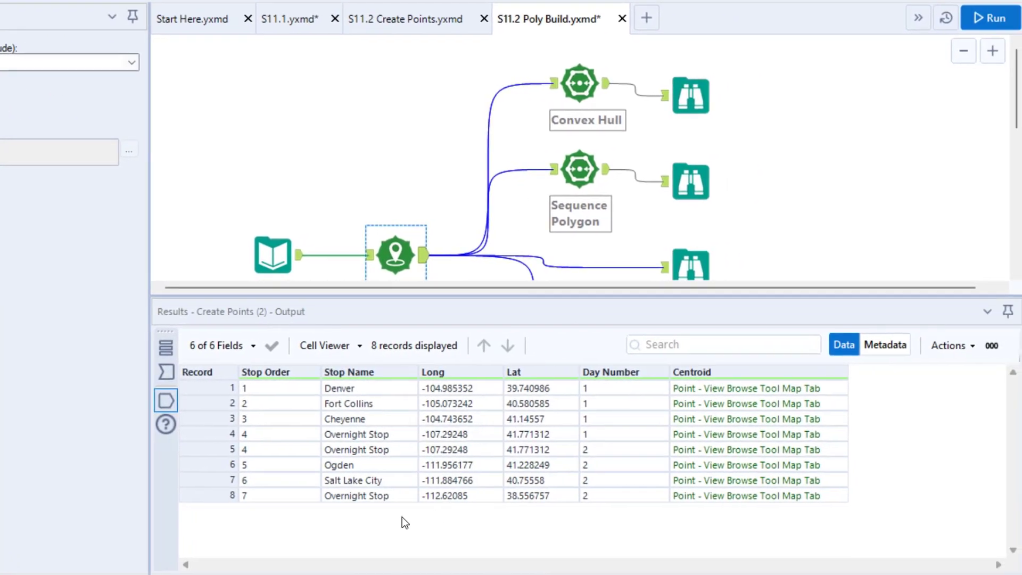
left_click_drag(363, 329, 467, 360)
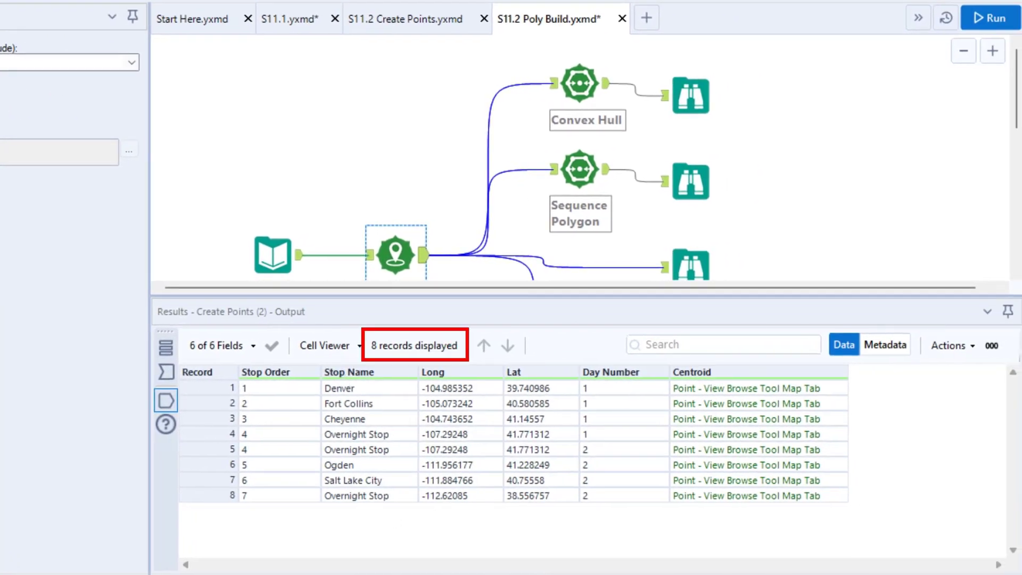
left_click_drag(575, 377, 606, 440)
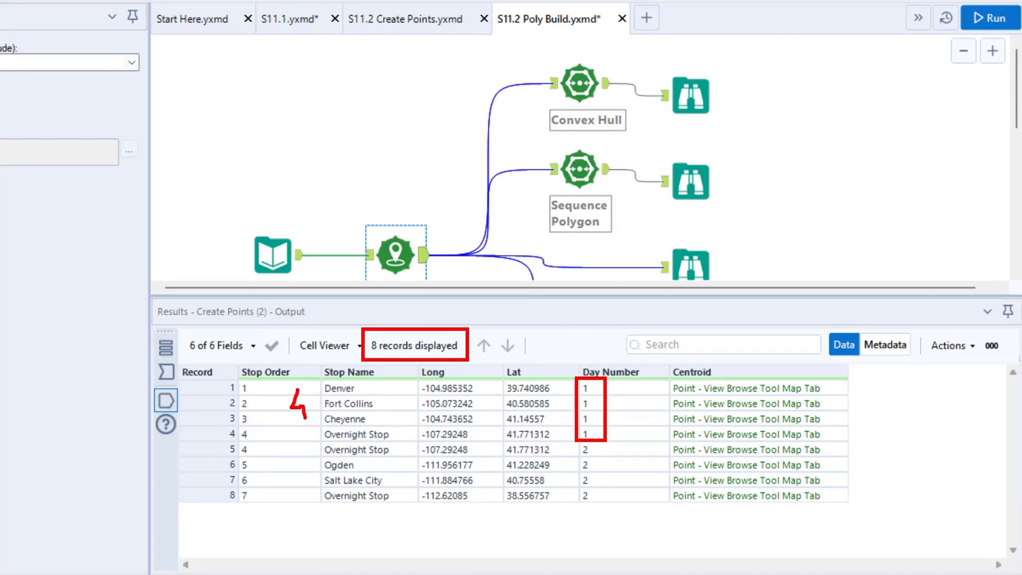
left_click_drag(574, 444, 608, 507)
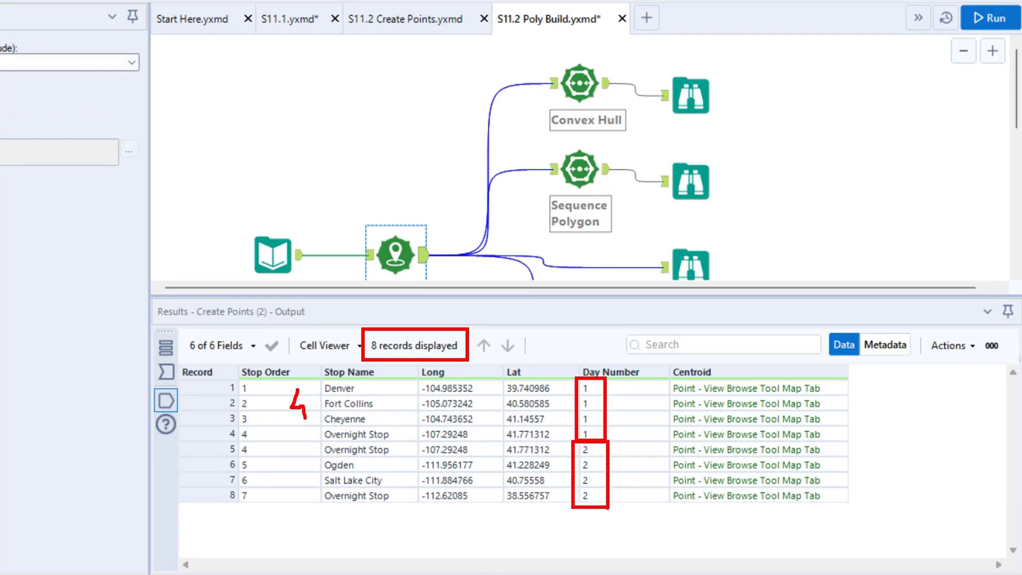
key("Escape")
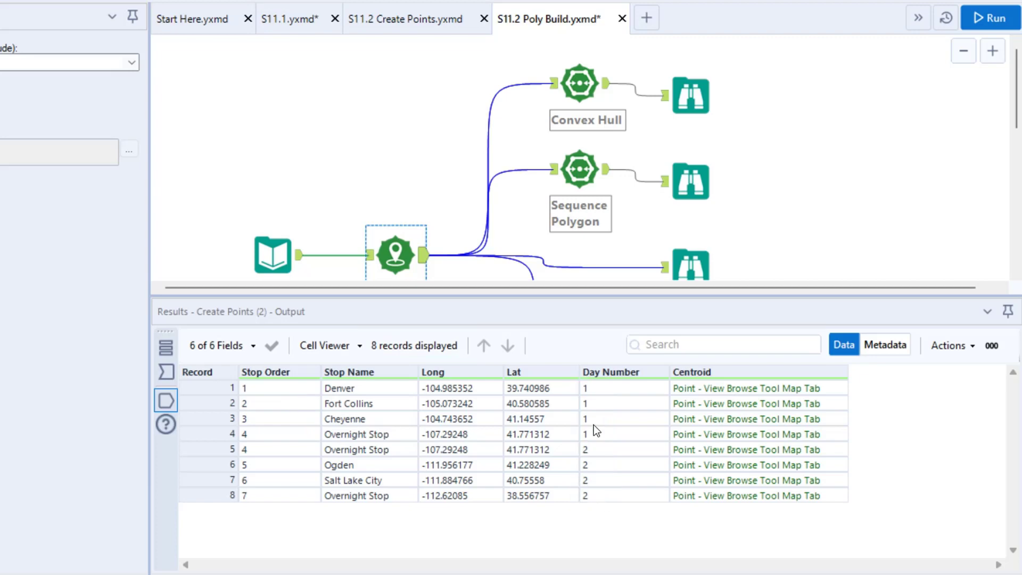
key("ctrl+2")
left_click_drag(570, 364, 651, 510)
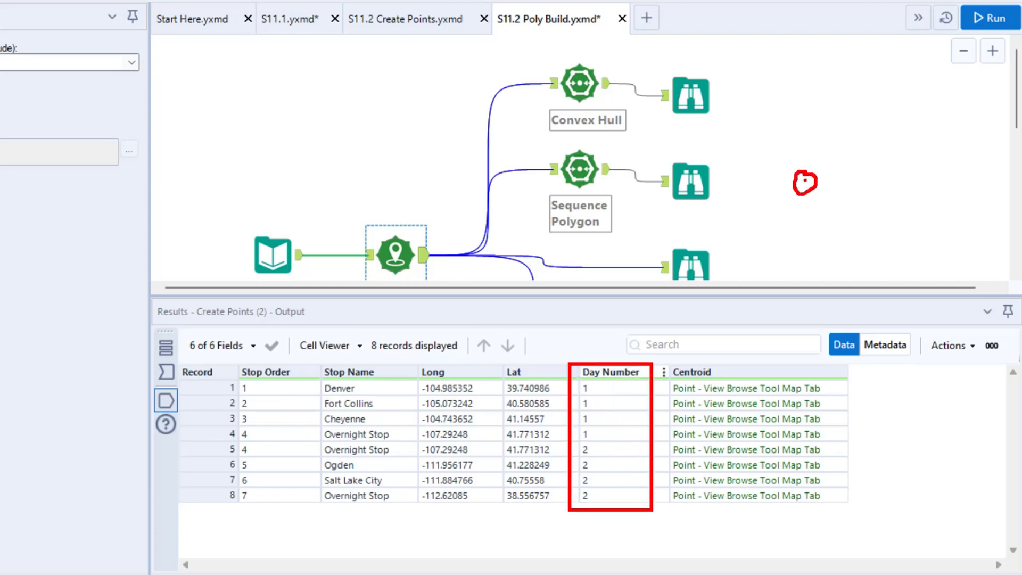
left_click_drag(804, 182, 926, 183)
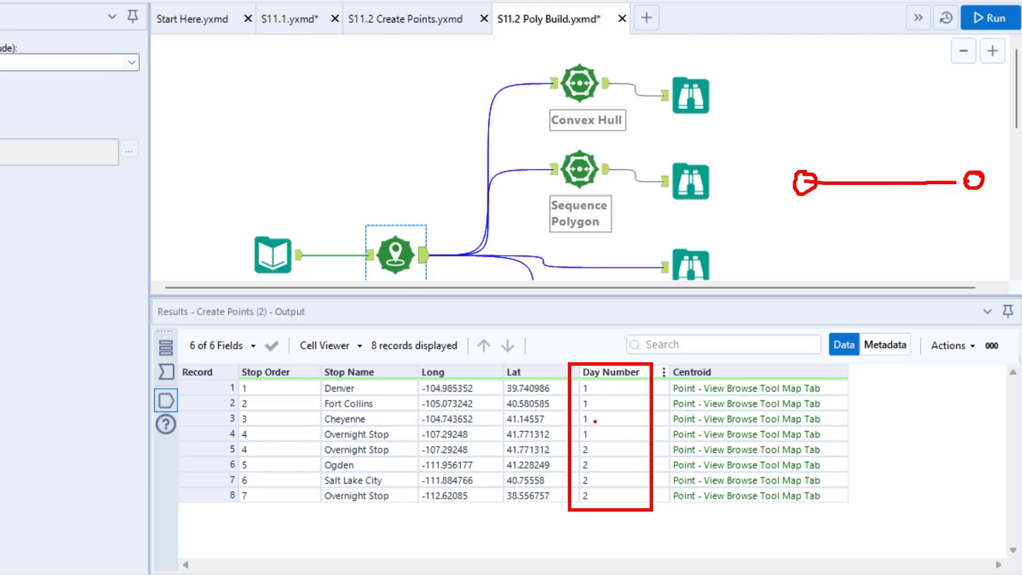
left_click_drag(595, 420, 627, 422)
key("Escape")
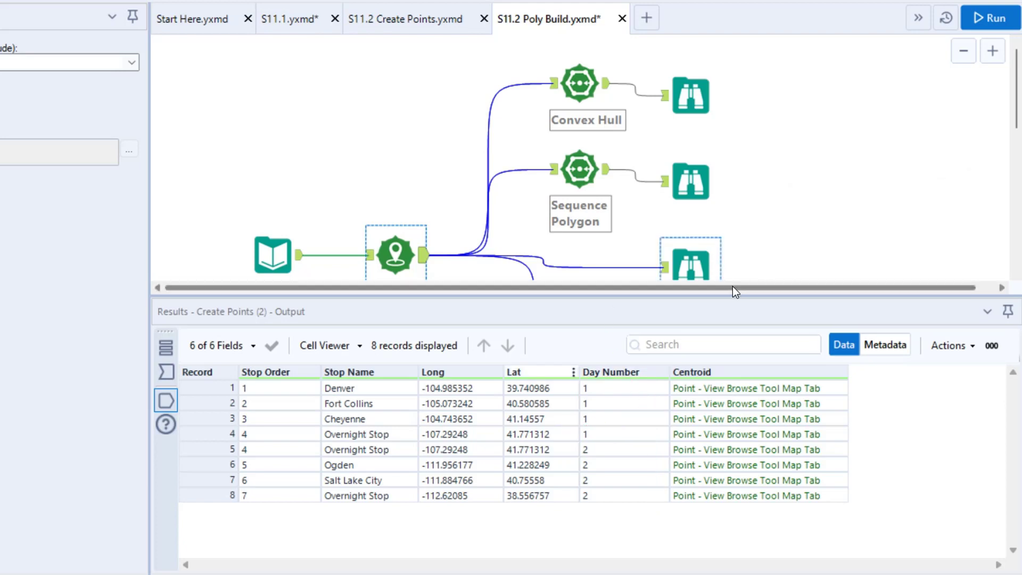
Restore the canvas space and set the Sequence Polyline Poly-Build's group field to Day Number
left_click_drag(734, 292, 734, 421)
left_click(592, 350)
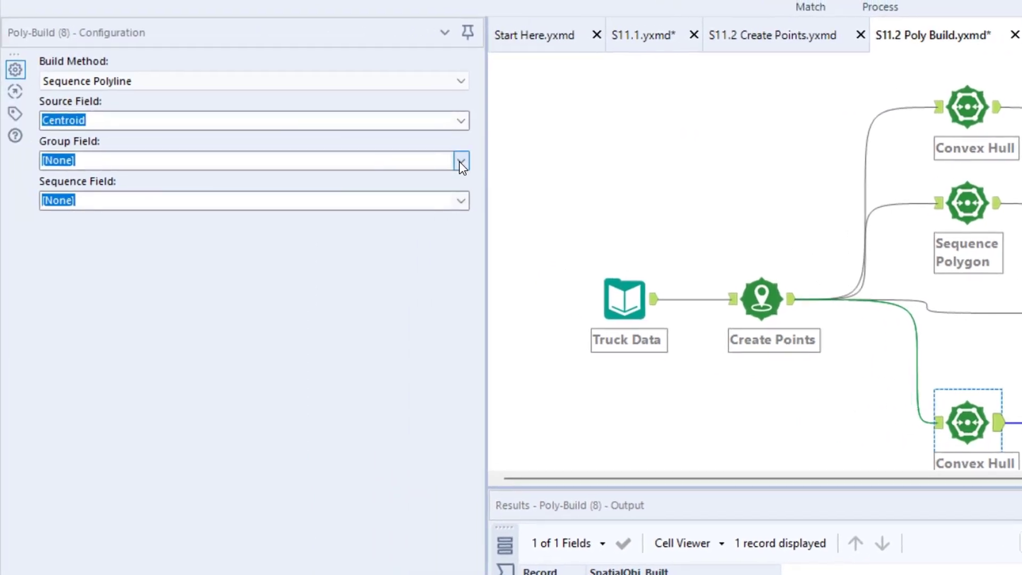
left_click(461, 161)
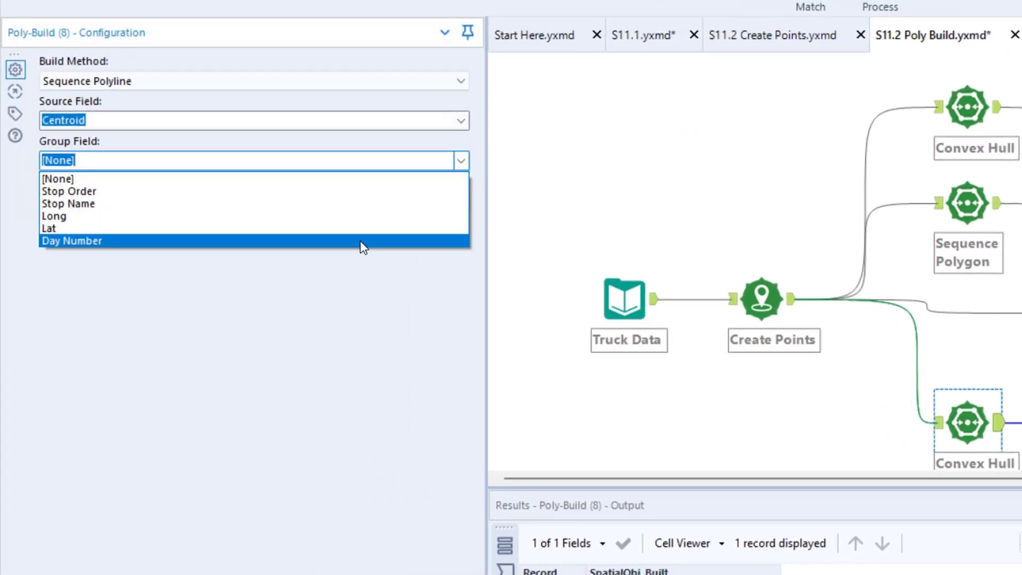
left_click(77, 242)
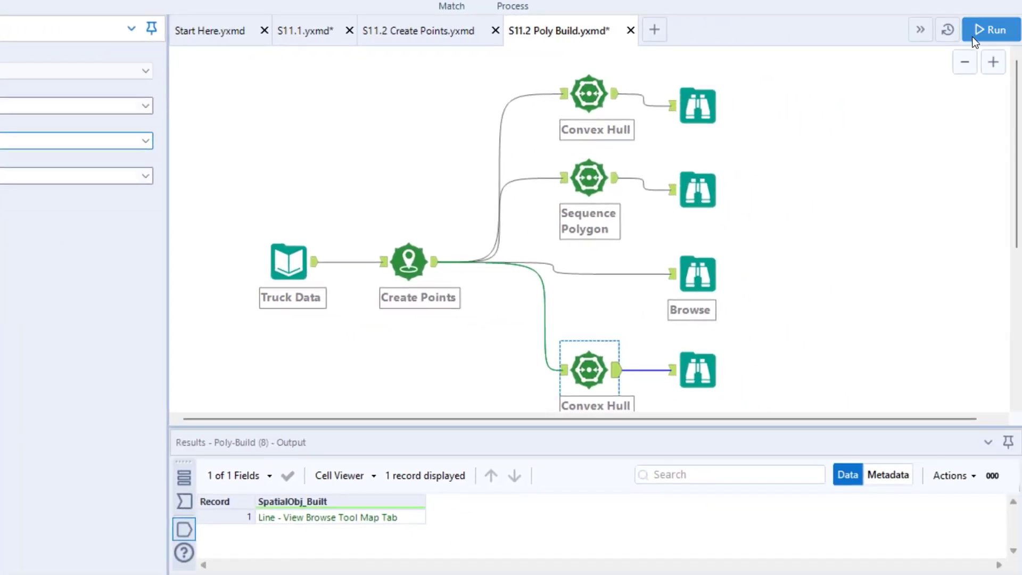
Run the workflow and highlight the Day 1 and Day 2 lines in turn on the polyline Browse map
left_click(979, 30)
left_click(695, 369)
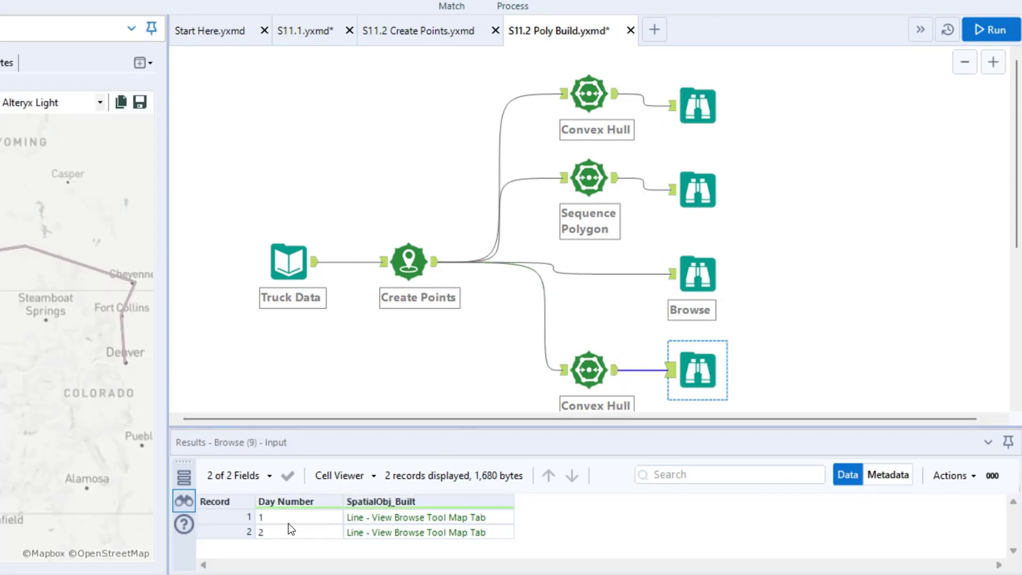
left_click(366, 518)
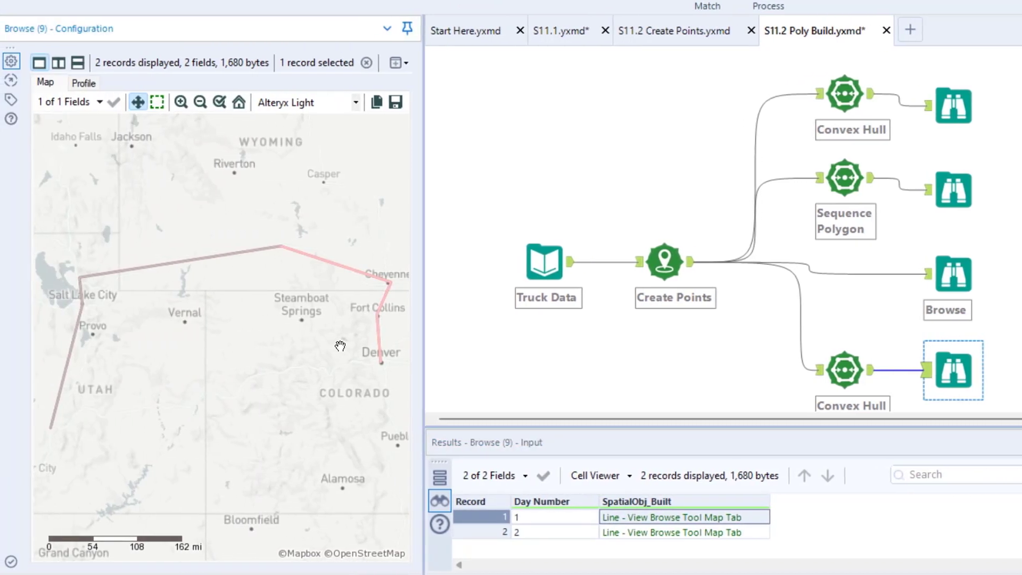
mouse_move(286, 257)
left_mouse_down()
mouse_move(366, 285)
mouse_move(373, 367)
left_mouse_up()
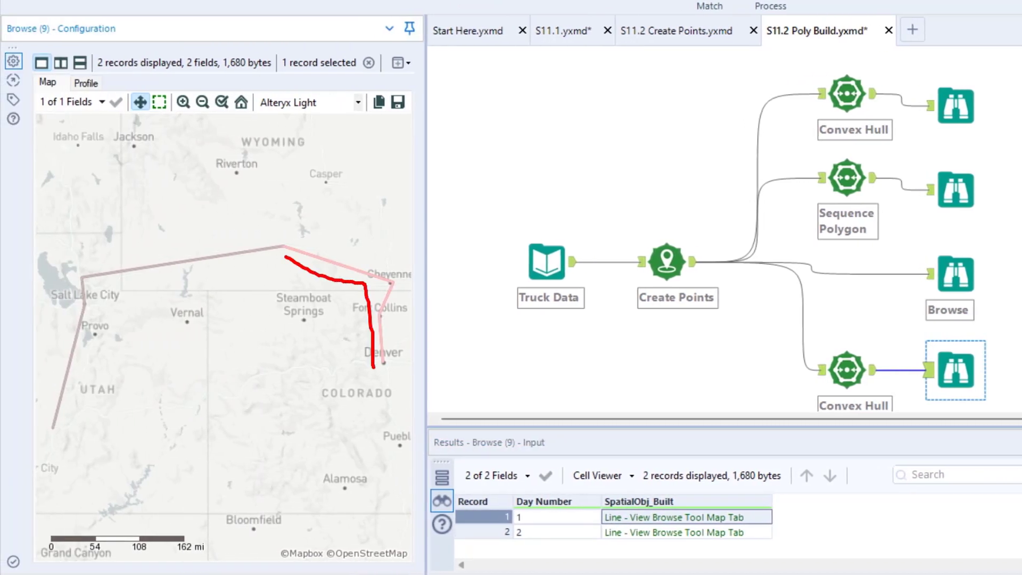
left_click(633, 533)
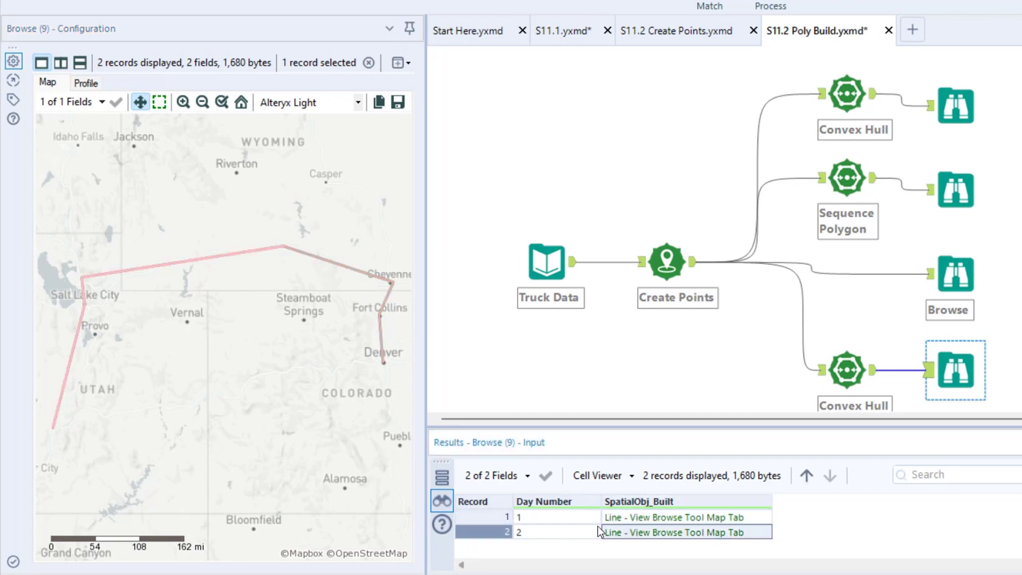
mouse_move(63, 428)
left_mouse_down()
mouse_move(87, 319)
mouse_move(256, 278)
left_mouse_up()
Alternate repeatedly between the two day records to compare their route sections on the map
left_click(680, 519)
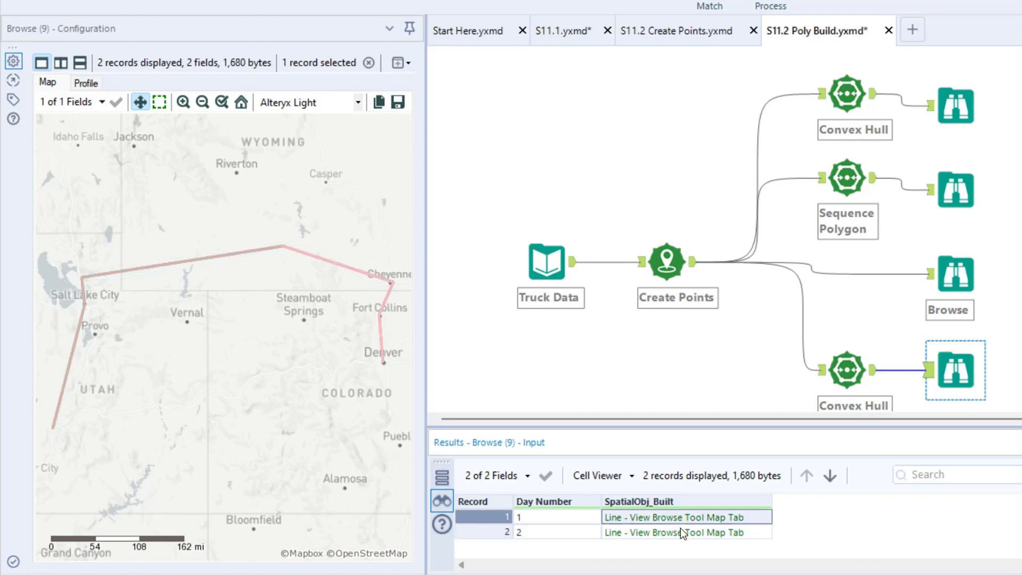
left_click(680, 528)
left_click(678, 522)
left_click(678, 531)
left_click(679, 519)
left_click(680, 528)
left_click(679, 520)
left_click(680, 532)
left_click(680, 519)
left_click(680, 529)
left_click(680, 521)
left_click(683, 532)
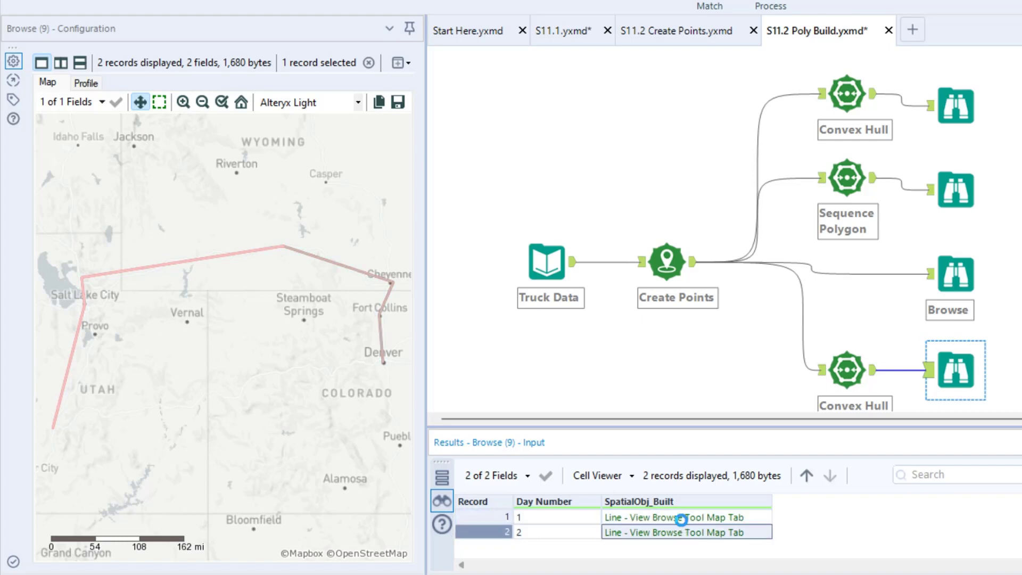
left_click(681, 519)
left_click(681, 532)
left_click(681, 520)
left_click(681, 533)
left_click(678, 519)
left_click(677, 531)
left_click(672, 516)
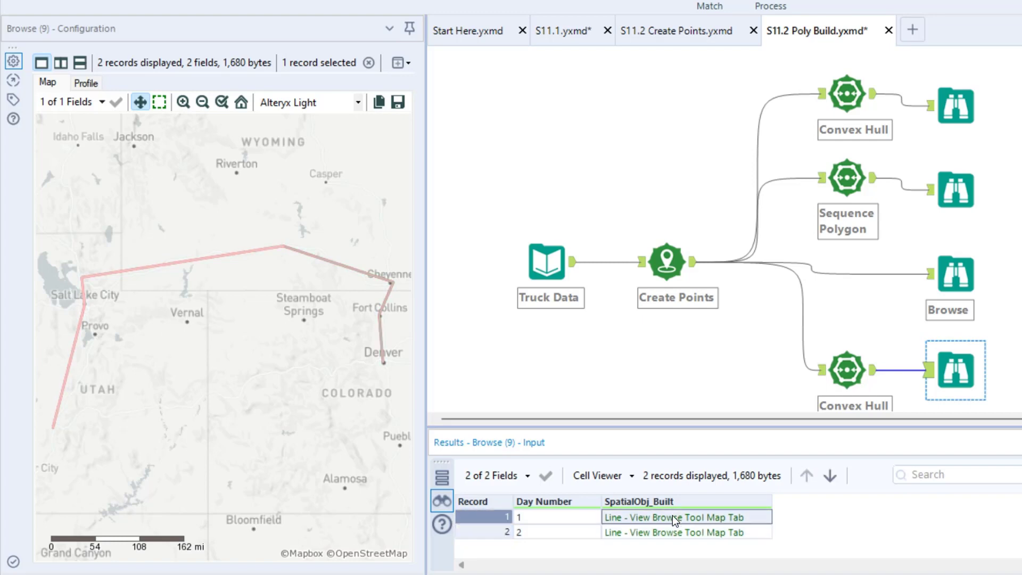
Highlight the Day 2 line and the Day 1 line once more on the polyline Browse map
left_click(672, 529)
left_click(670, 520)
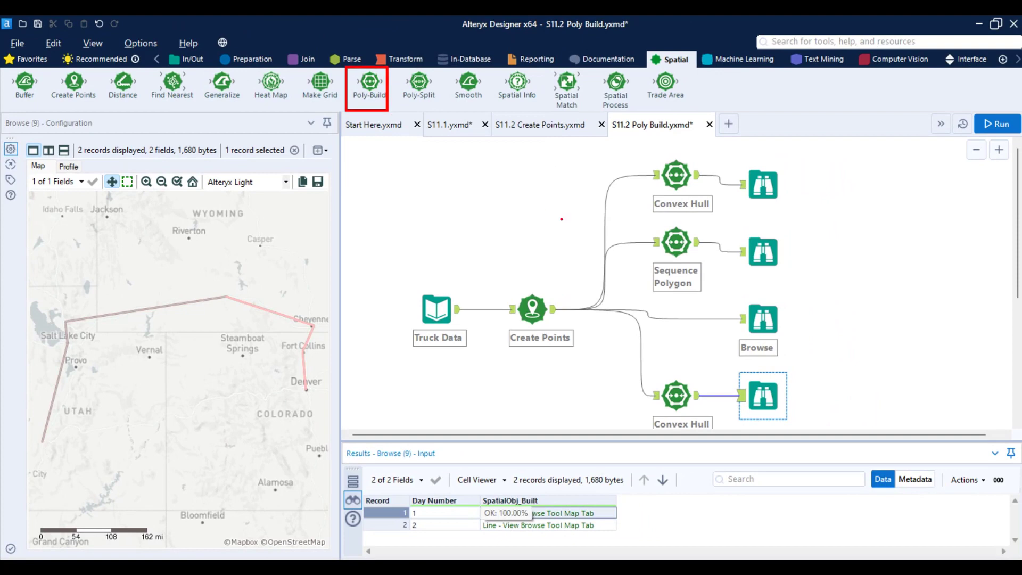
Change the annotation of the lowest Poly-Build tool to "Sequence Polyline" and return to its configuration
left_click(676, 395)
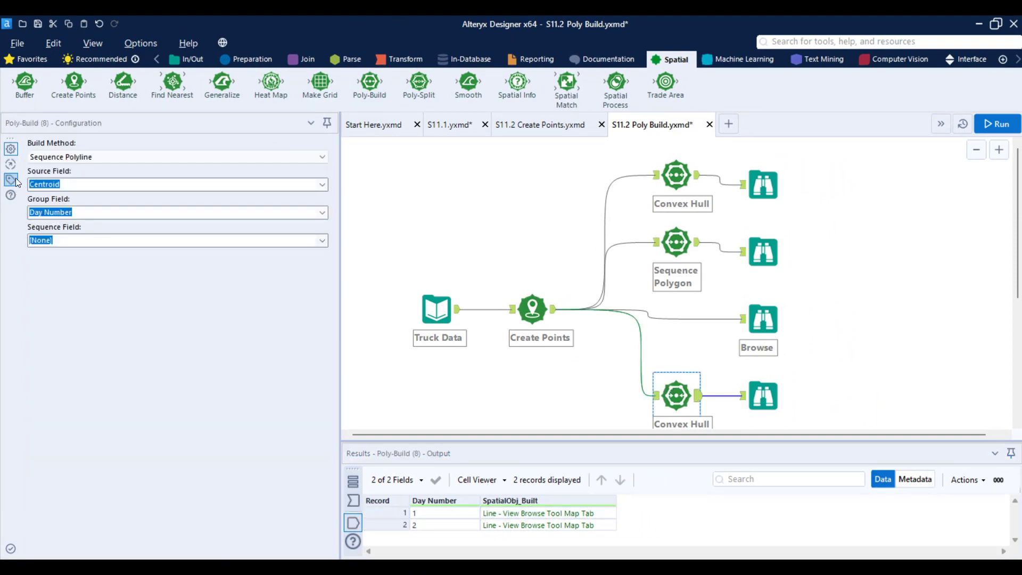
left_click(11, 178)
left_click_drag(95, 271, 14, 267)
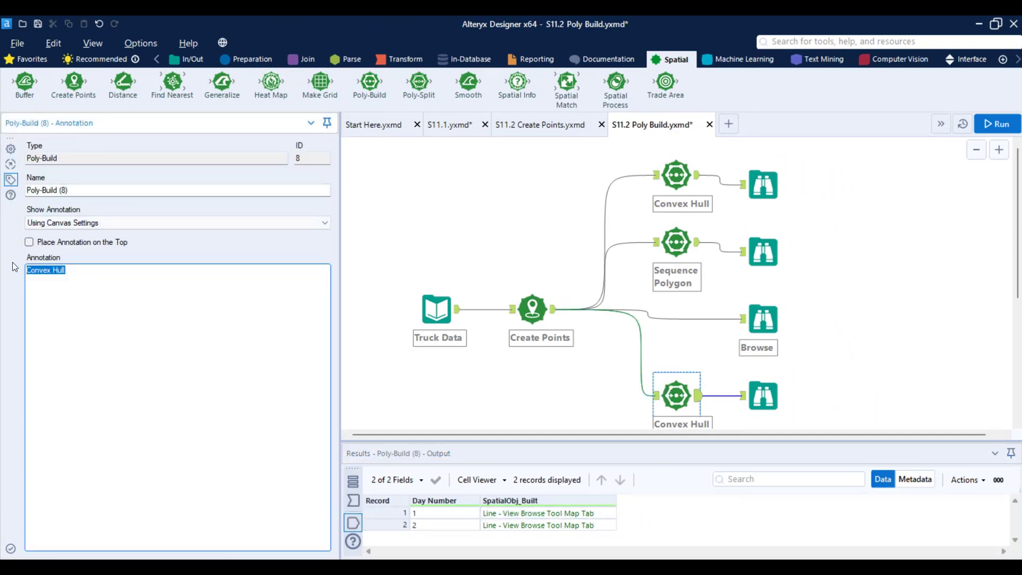
type("Sequence ")
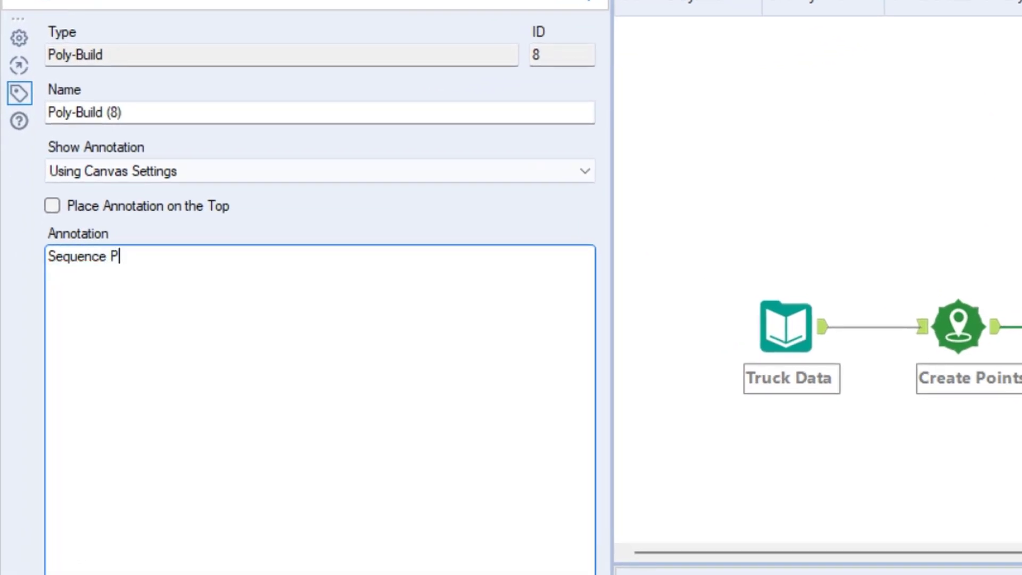
type("Polyline")
key("Return")
left_click(18, 37)
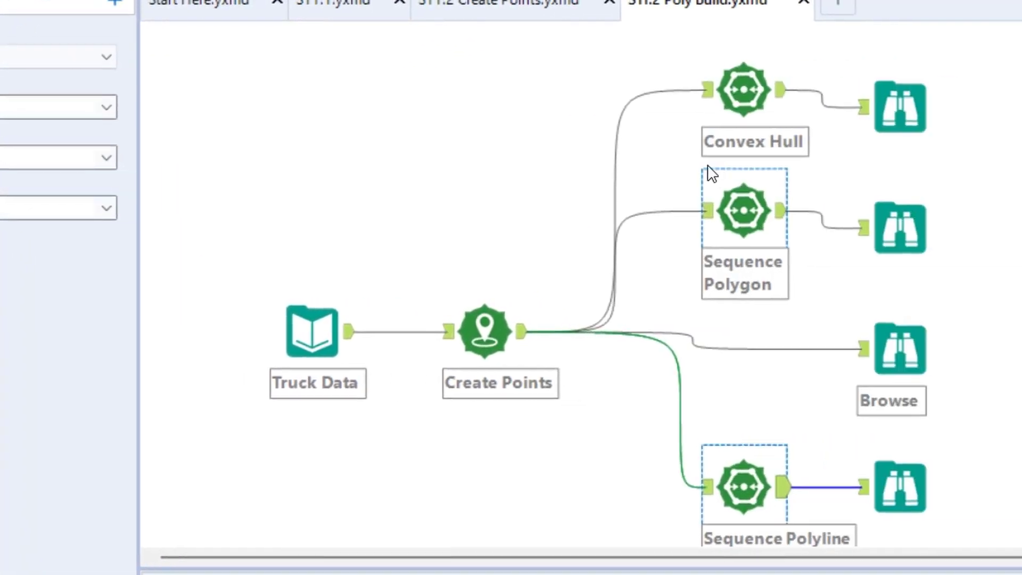
left_click(701, 118)
left_click_drag(700, 118, 840, 160)
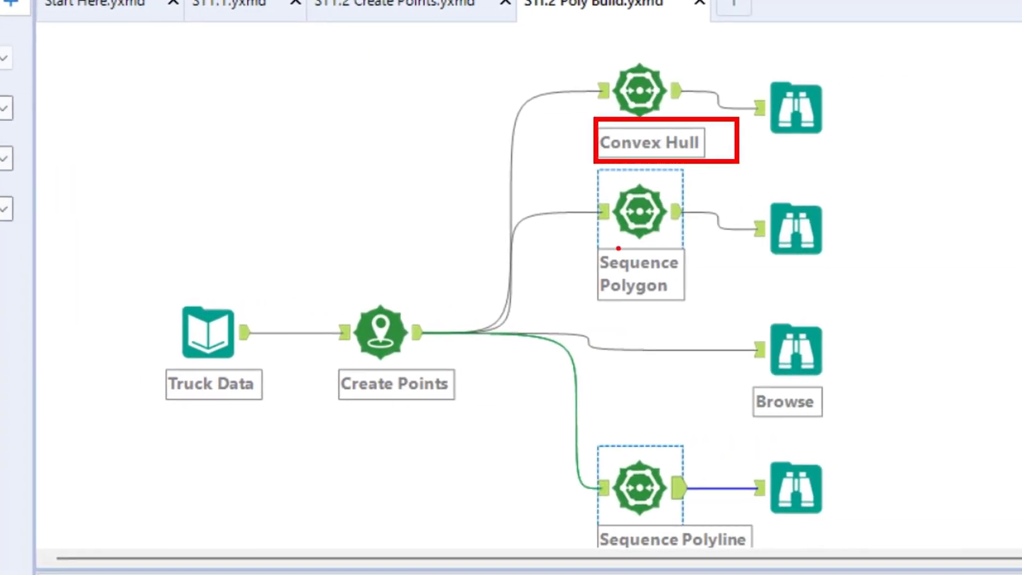
left_click_drag(699, 246, 751, 286)
left_click_drag(648, 288, 686, 305)
left_click_drag(587, 512, 763, 554)
key("Escape")
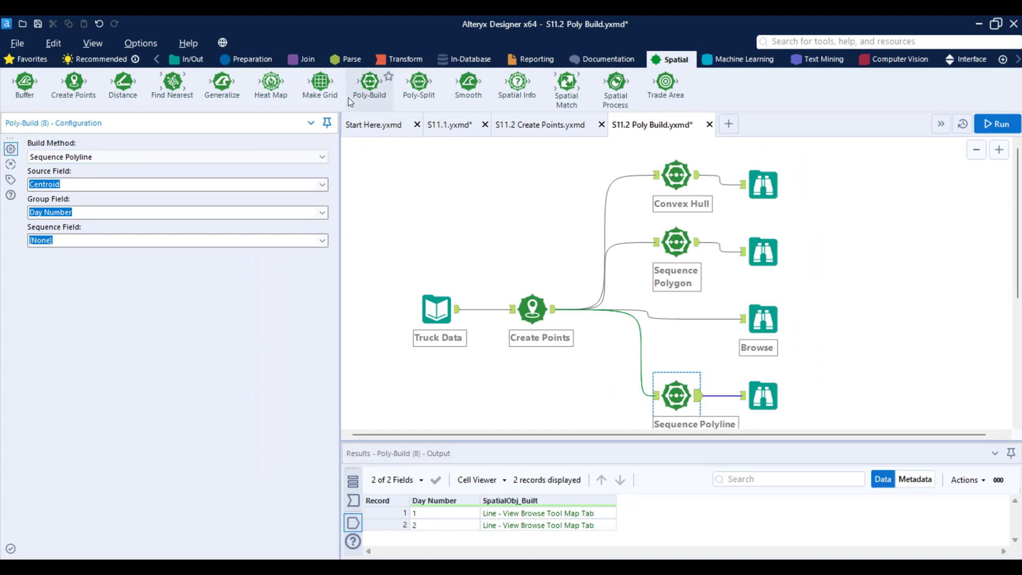
left_click_drag(344, 62, 395, 118)
left_click_drag(418, 199, 373, 113)
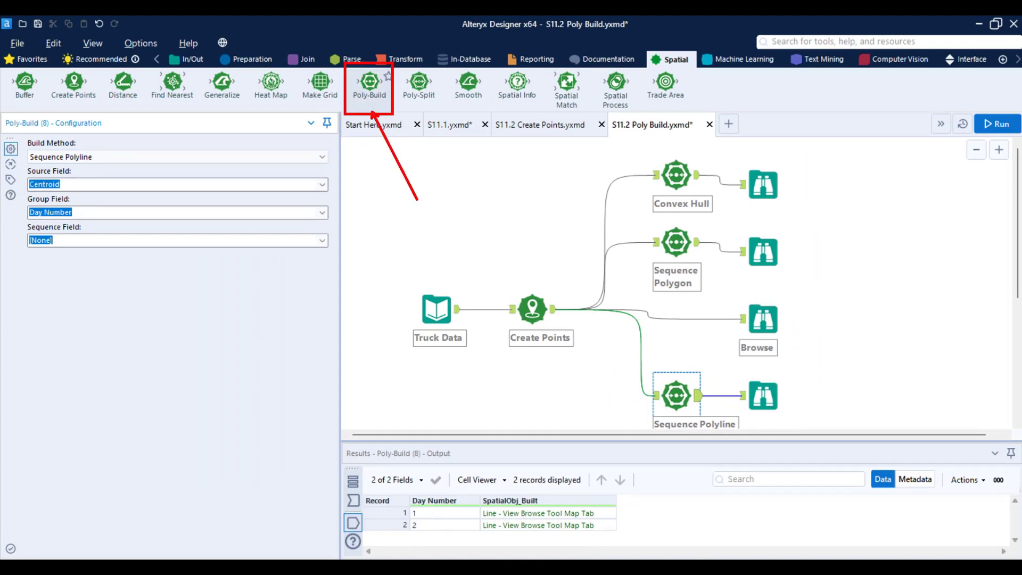